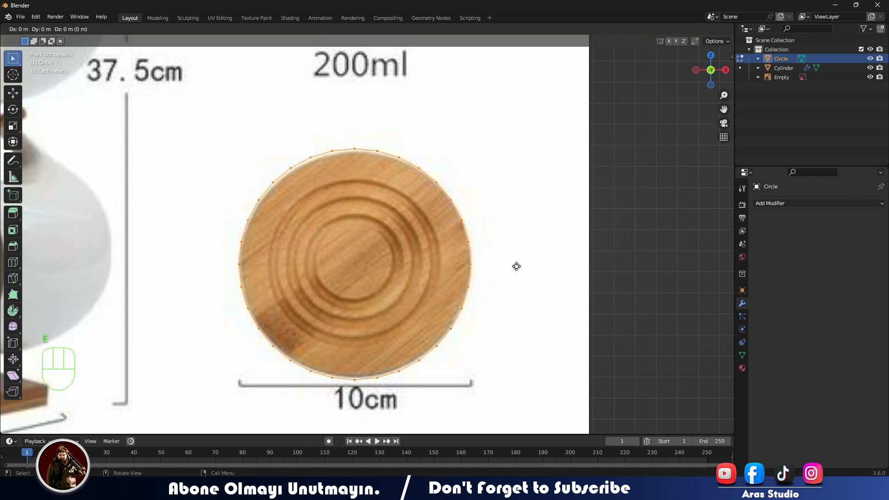
- Extrude the coaster circle's edge inward into two rings at the outer groove and scale the innermost edge by 1.05
left_click(480, 275)
key("e")
key("s")
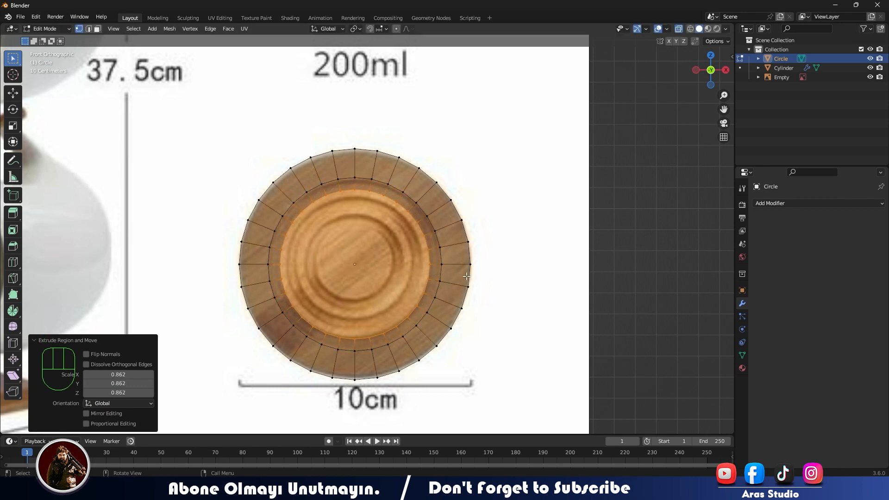
key("s")
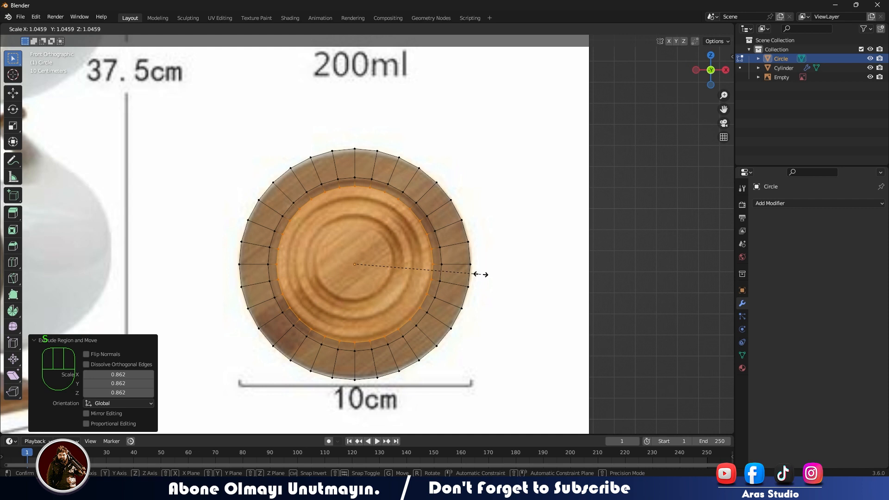
left_click(480, 275)
- Extrude further concentric rings inward along the middle and inner grooves of the reference and fill the centre with a face
key("e")
key("s")
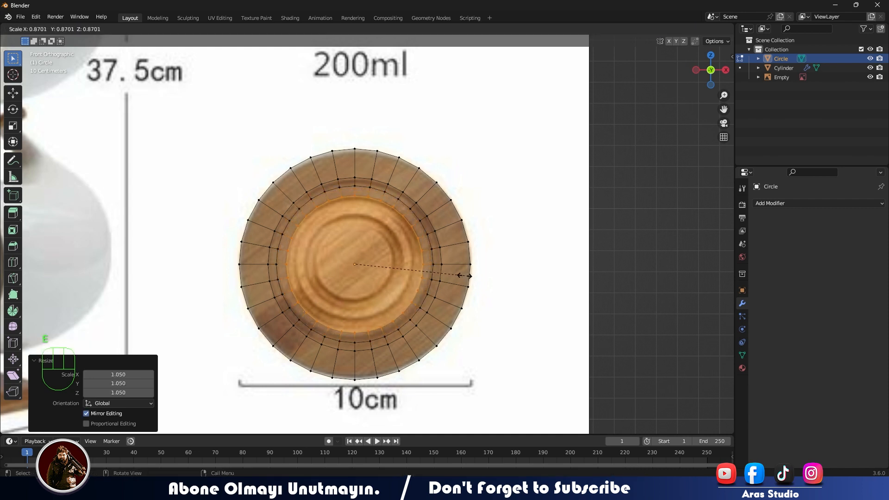
left_click(469, 276)
key("e")
key("s")
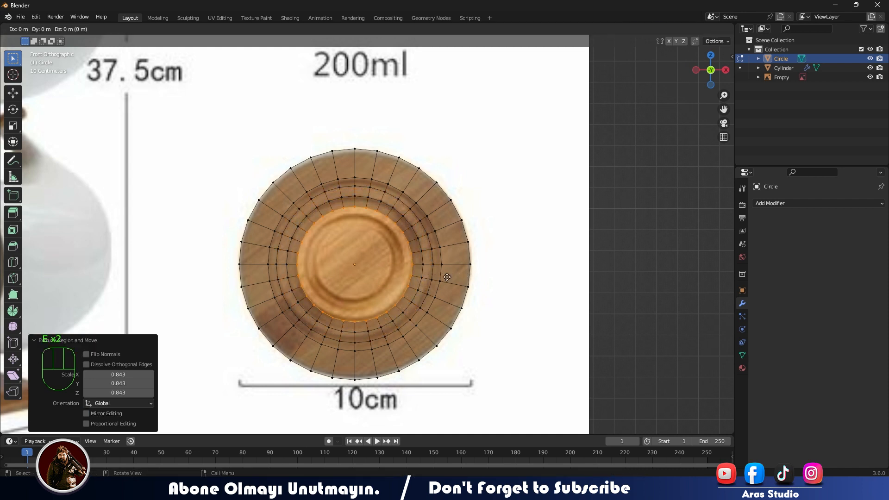
key("s")
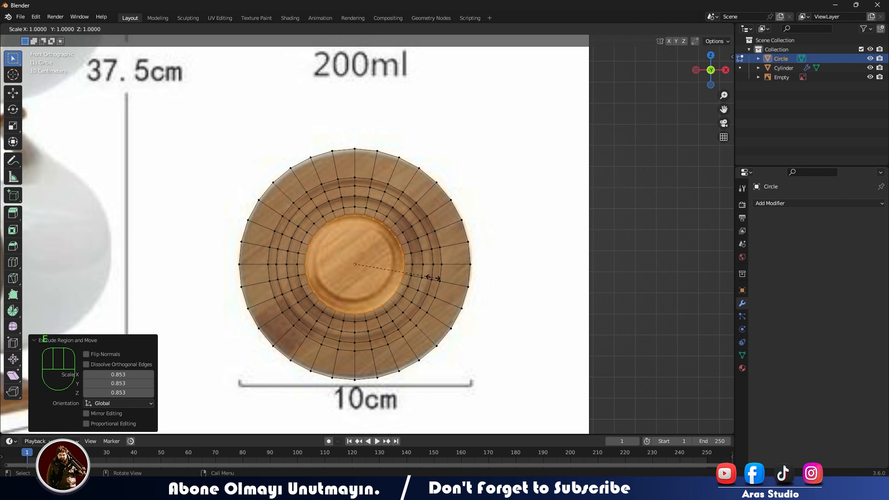
left_click(417, 277)
key("f")
middle_click_drag(357, 271, 373, 271)
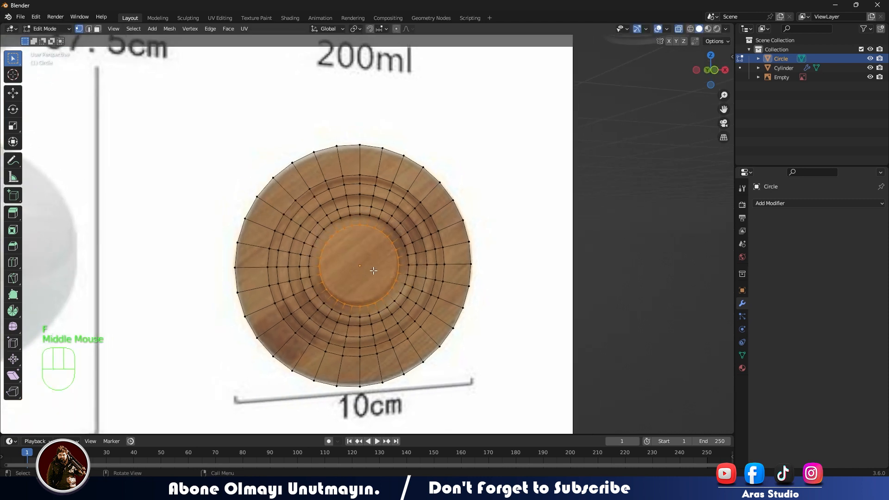
- Select the full ring of faces over the coaster's outermost groove in face mode from the front view
scroll(374, 271, "up", 2)
key("KP_1")
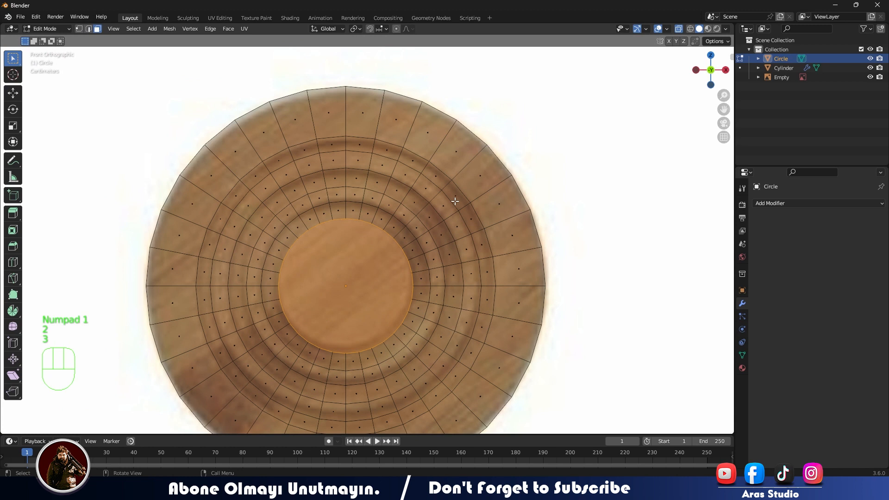
left_click(455, 201)
left_click(457, 198, "alt")
left_click(457, 198, "alt")
left_click(456, 197)
left_click(330, 149, "alt+shift")
left_click(359, 144)
left_click(471, 227, "ctrl+shift")
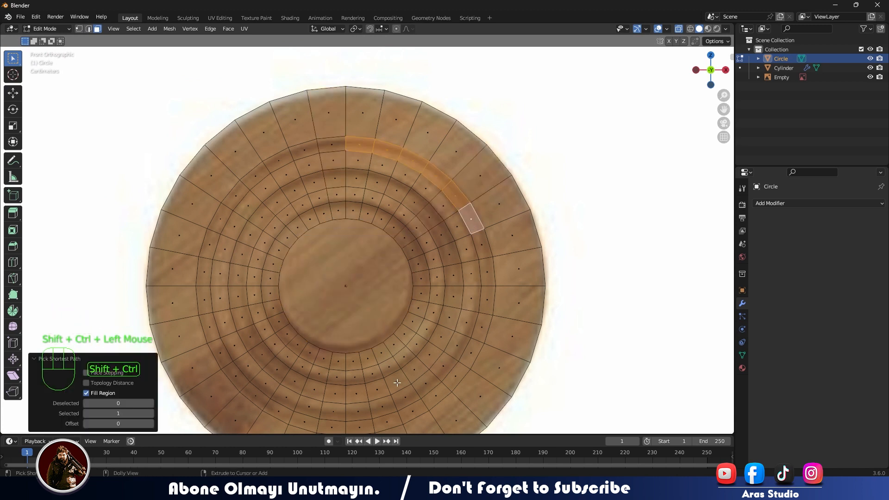
left_click(425, 399, "ctrl+shift")
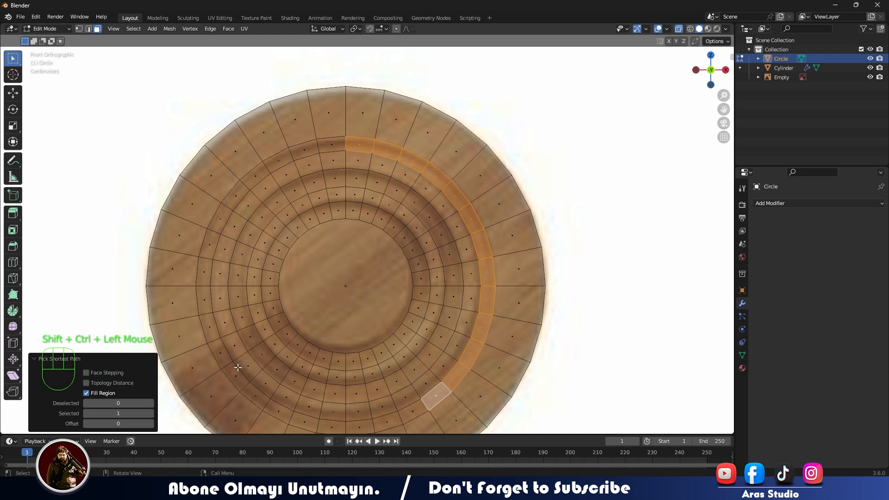
left_click(223, 359)
key("ctrl+z")
left_click(221, 345, "ctrl+shift")
left_click(329, 146, "ctrl+shift")
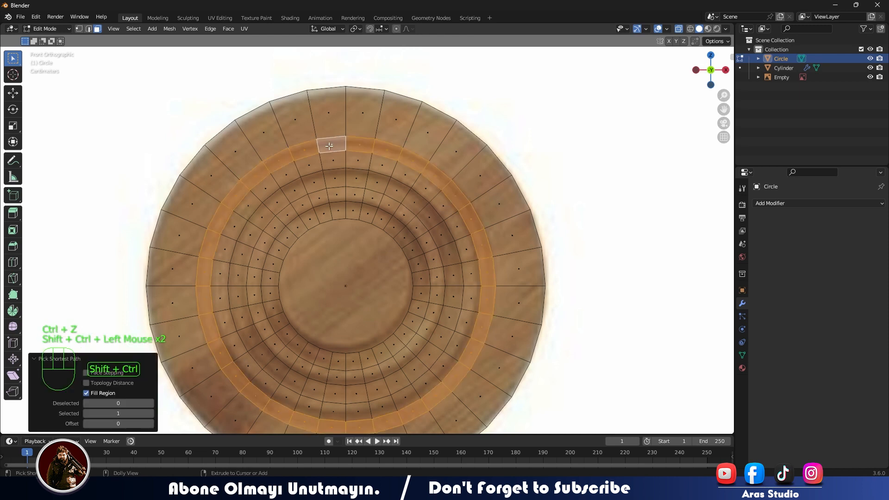
- Add the complete ring of faces over the middle groove to the selection
left_click(446, 315, "ctrl+shift")
key("ctrl+z")
left_click(447, 319, "shift")
left_click(371, 391, "ctrl+shift")
left_click(241, 291, "ctrl+shift")
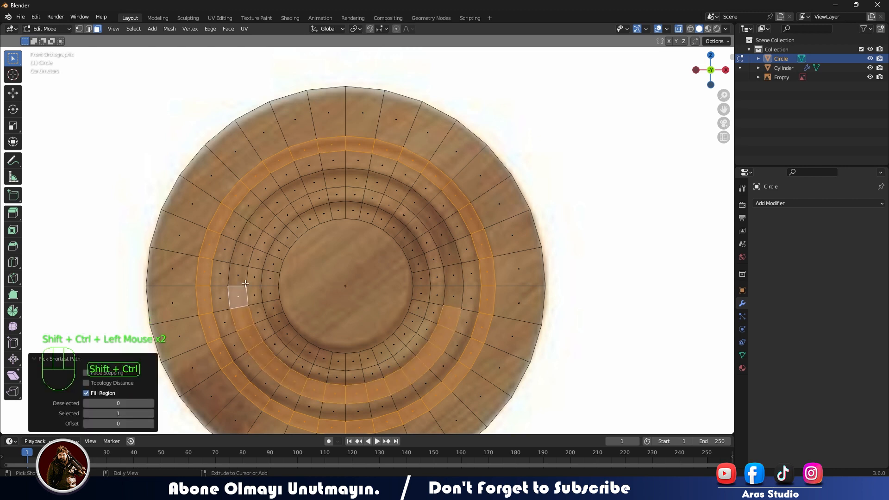
left_click(377, 181, "ctrl+shift")
left_click(444, 302, "ctrl+shift")
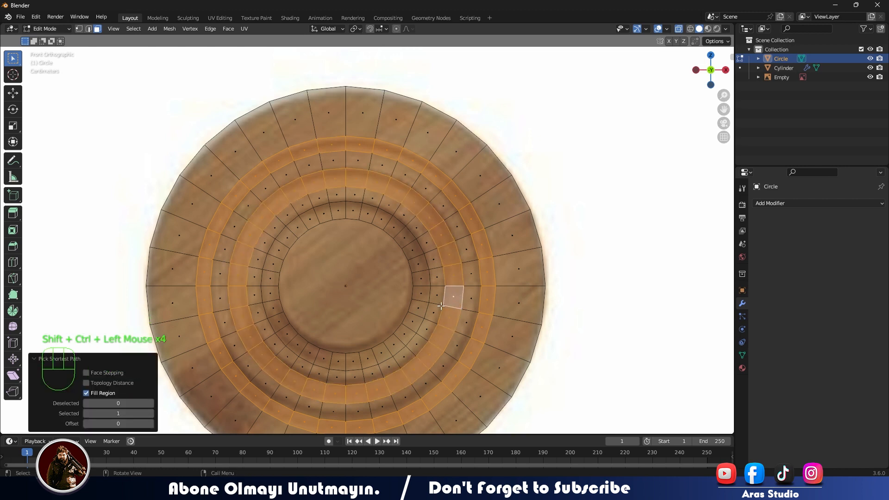
- Add the complete ring of faces over the innermost groove to the selection
left_click(416, 261, "shift")
left_click(412, 338, "ctrl+shift")
left_click(284, 333, "ctrl+shift")
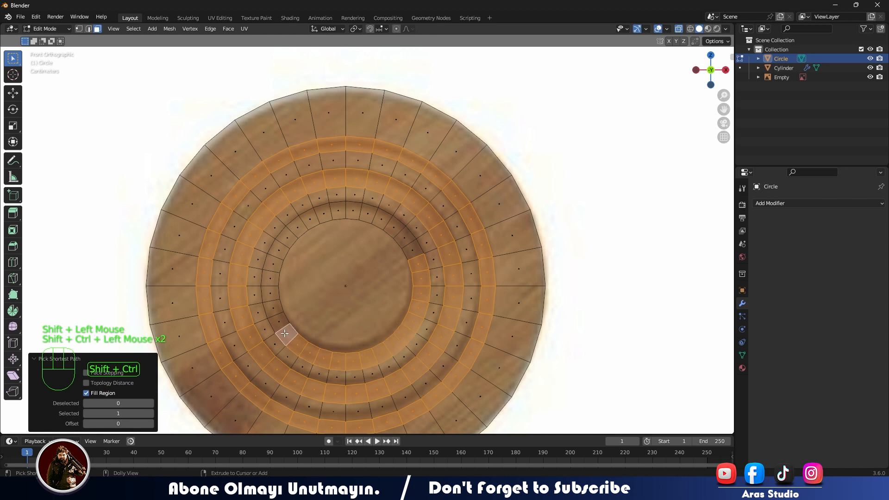
left_click(410, 247, "ctrl+shift")
- Extrude the three selected groove rings along the Y axis, aligned from the top view
scroll(403, 246, "down", 3)
middle_click_drag(398, 245, 390, 206)
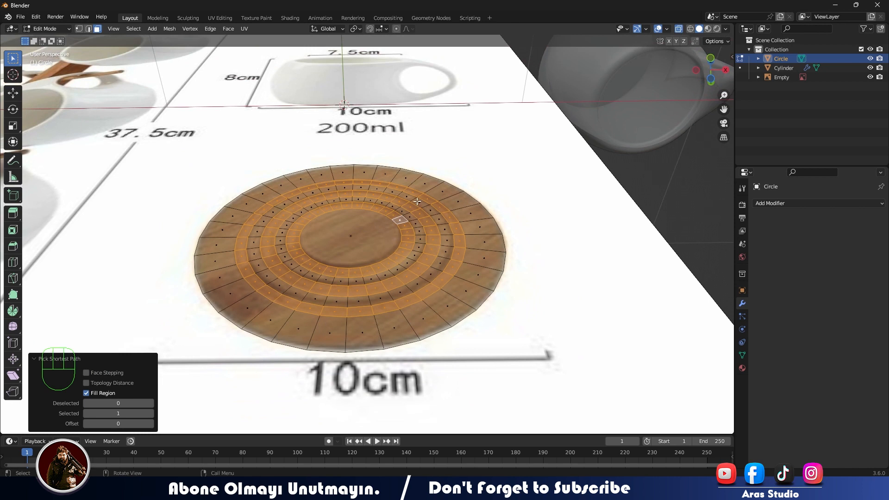
key("KP_1")
key("KP_3")
key("KP_1")
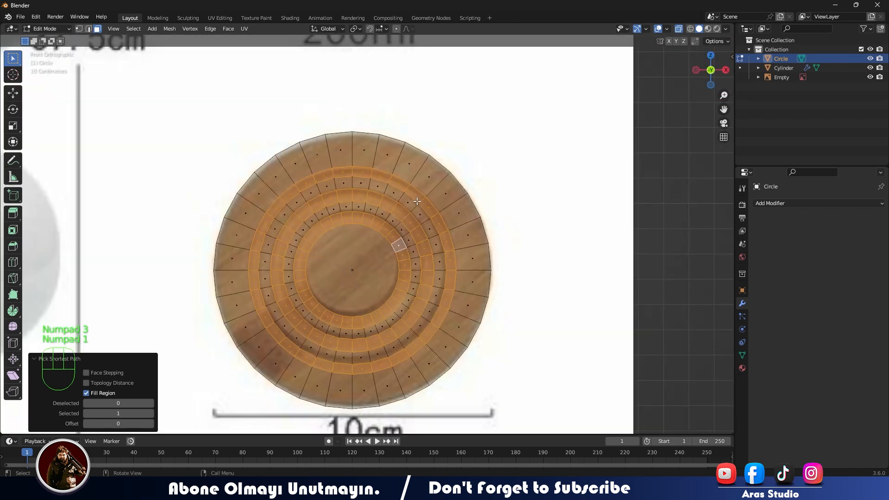
key("KP_7")
middle_click_drag(415, 216, 421, 281)
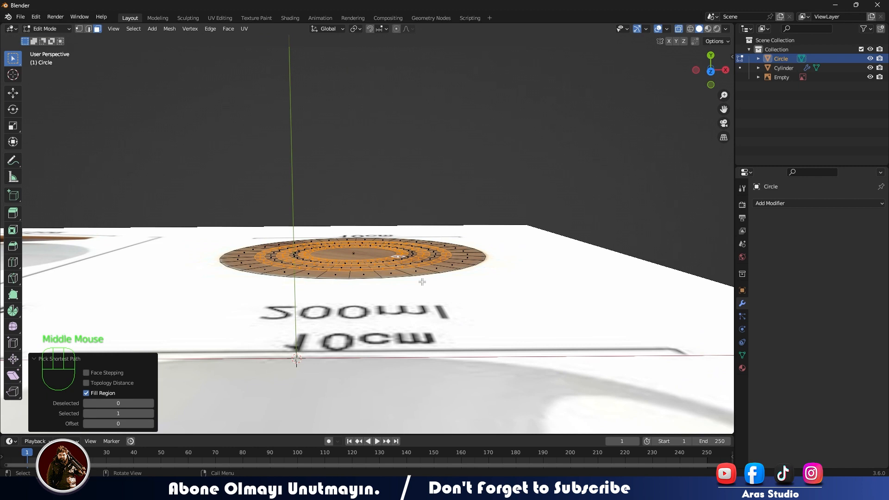
key("KP_7")
scroll(422, 282, "up", 3)
key("e")
key("z")
key("y")
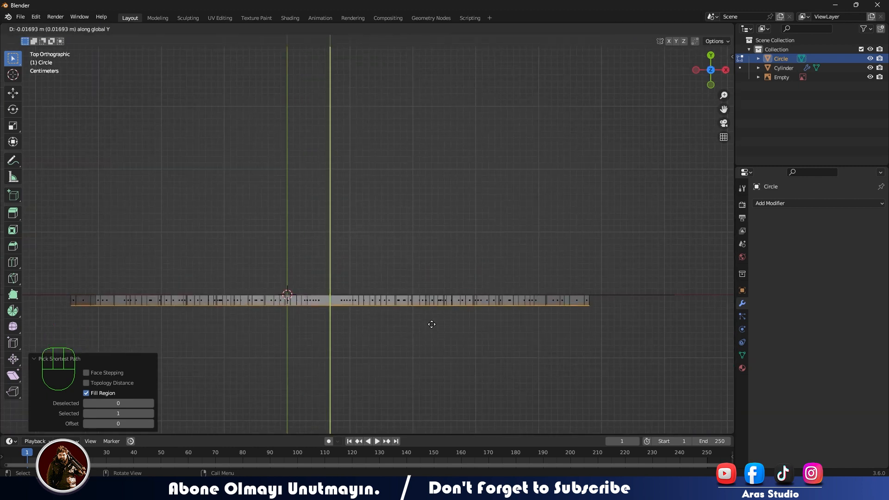
left_click(383, 262)
- Turn off X-ray, extrude the coaster's outer edge loop about 0.05 m along Y, and fill the open back with a face
middle_click_drag(383, 262, 405, 311)
scroll(382, 304, "down", 2)
key("alt+z")
left_click(395, 354)
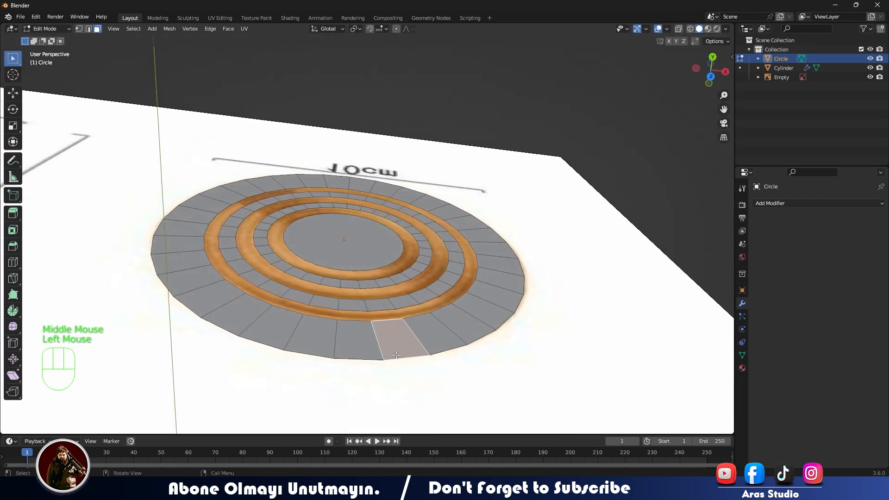
middle_click_drag(400, 359, 417, 301)
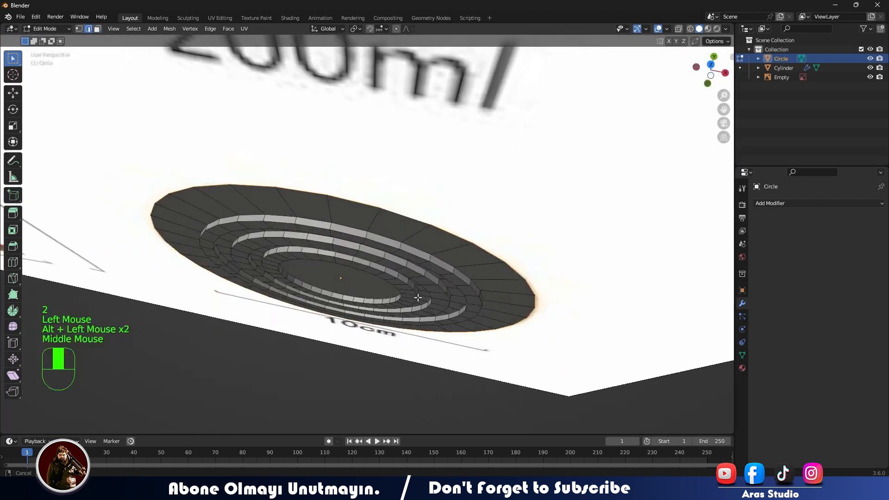
key("KP_7")
key("e")
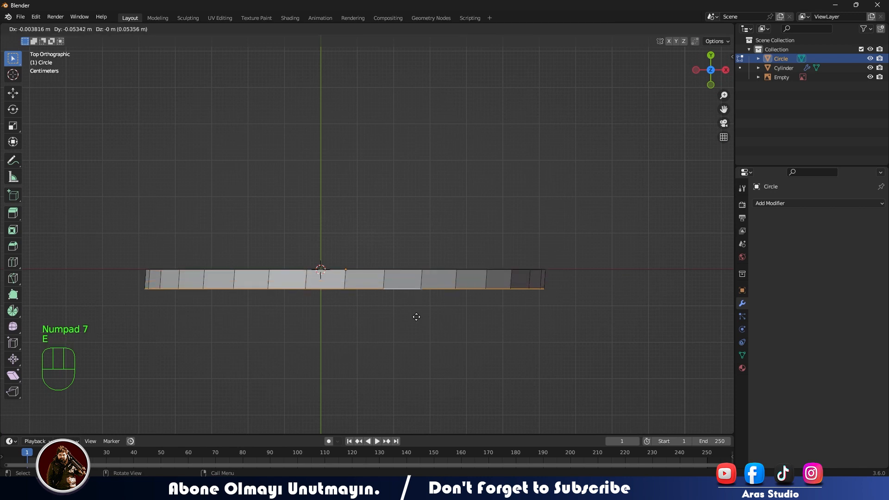
middle_click(416, 316)
left_click(416, 313)
middle_click_drag(416, 312, 419, 375)
key("f")
- In Object Mode, move the coaster about 0.095 m along Y out of the reference image plane
key("Tab")
middle_click_drag(370, 318, 395, 330)
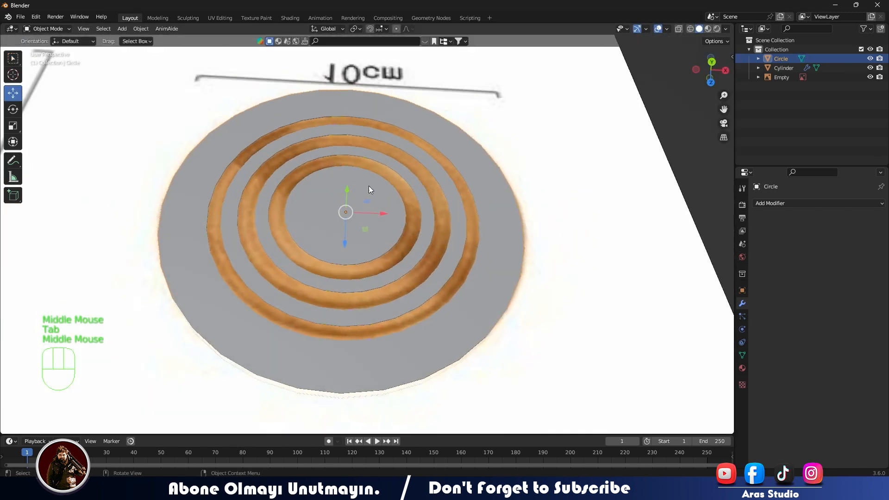
middle_click_drag(368, 186, 346, 193)
left_click_drag(347, 191, 354, 177)
middle_click_drag(355, 177, 344, 291)
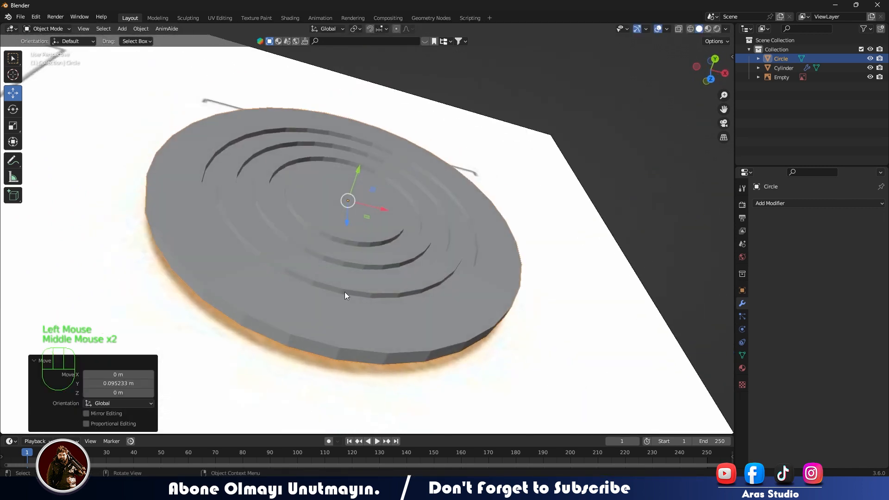
- Add a Subdivision Surface modifier to the coaster and set its viewport level to 3
left_click(793, 203)
left_click(685, 373)
middle_click_drag(510, 334, 463, 296)
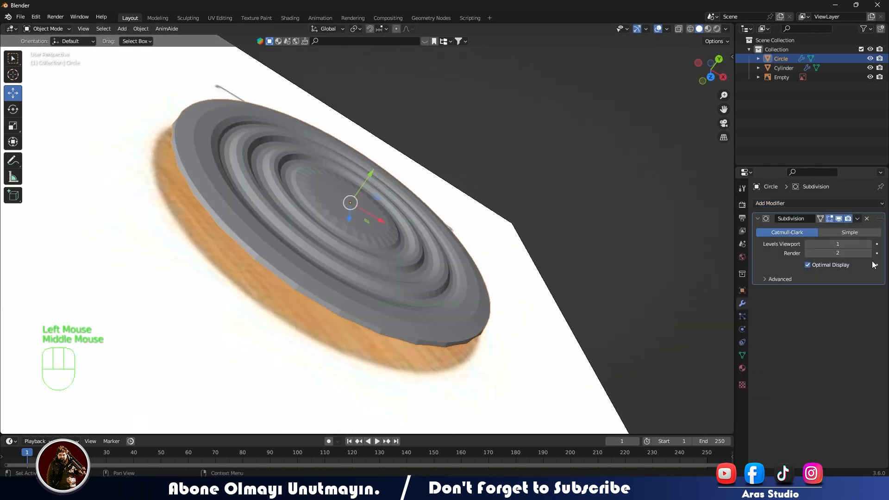
left_click(870, 244)
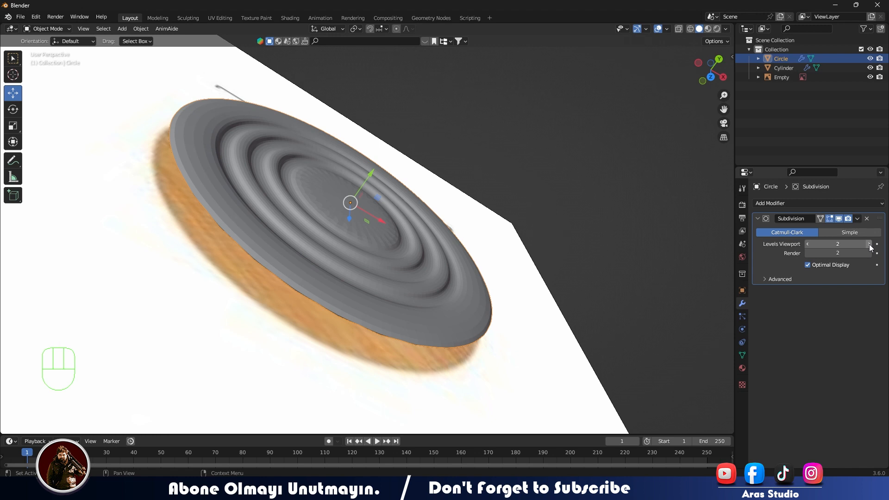
left_click(869, 244)
- Inset the round centre face on the grooved side of the coaster
middle_click_drag(409, 206, 376, 233)
left_click(376, 233)
scroll(371, 215, "up", 2)
key("Tab")
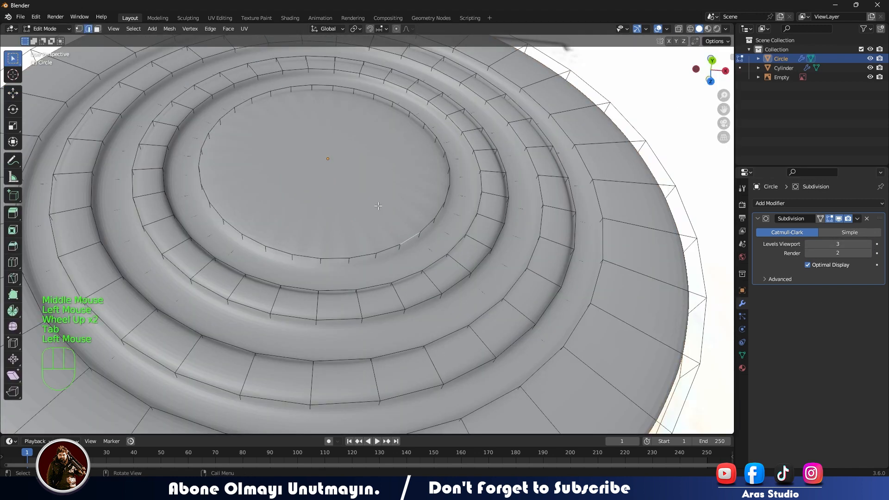
left_click(379, 205)
key("i")
left_click(516, 222)
- In Object Mode, move the coaster along X until it stands clear beside the reference image
scroll(528, 241, "down", 2)
middle_click_drag(528, 241, 314, 264)
key("q")
key("KP_1")
scroll(288, 243, "down", 1)
middle_click_drag(306, 181, 345, 286)
key("Tab")
left_click(363, 187)
middle_click_drag(363, 187, 367, 212)
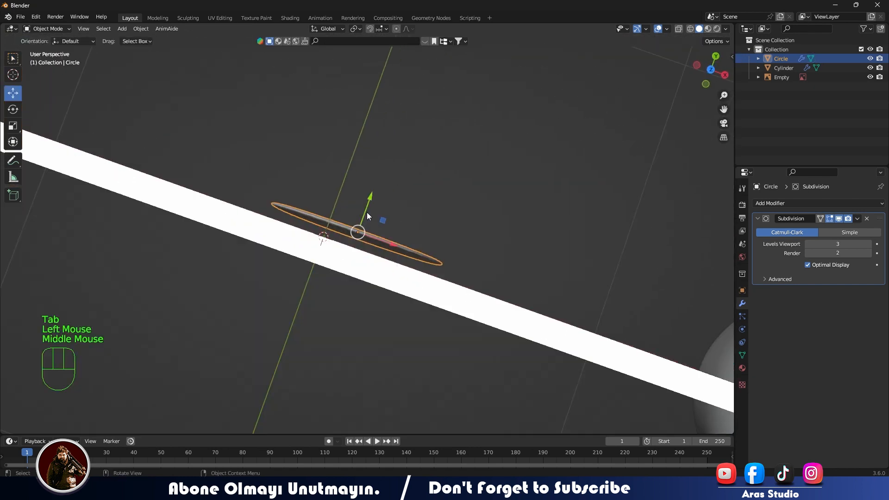
scroll(367, 212, "down", 1)
key("KP_1")
left_click_drag(398, 249, 556, 250)
- Inset the coaster's flat back face slightly to hold its rim under subdivision
middle_click_drag(556, 250, 547, 278)
key("KP_Decimal")
scroll(576, 290, "up", 1)
left_click(460, 257)
key("Tab")
left_click(456, 249)
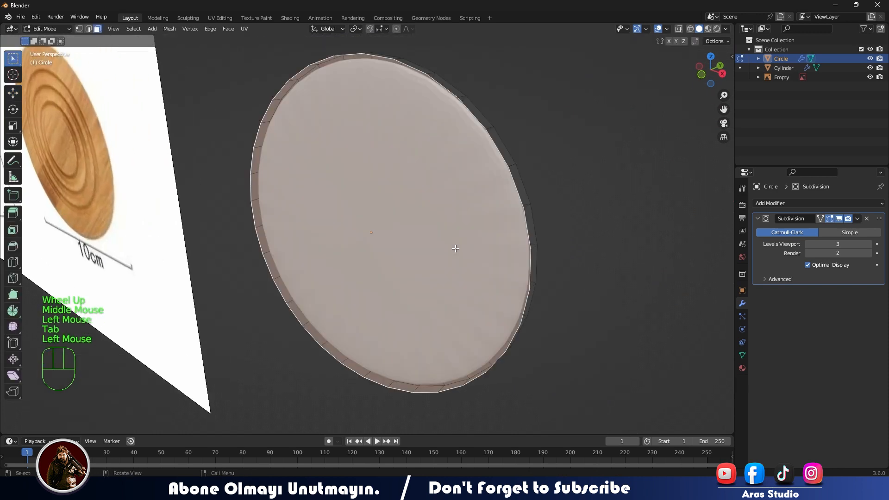
key("i")
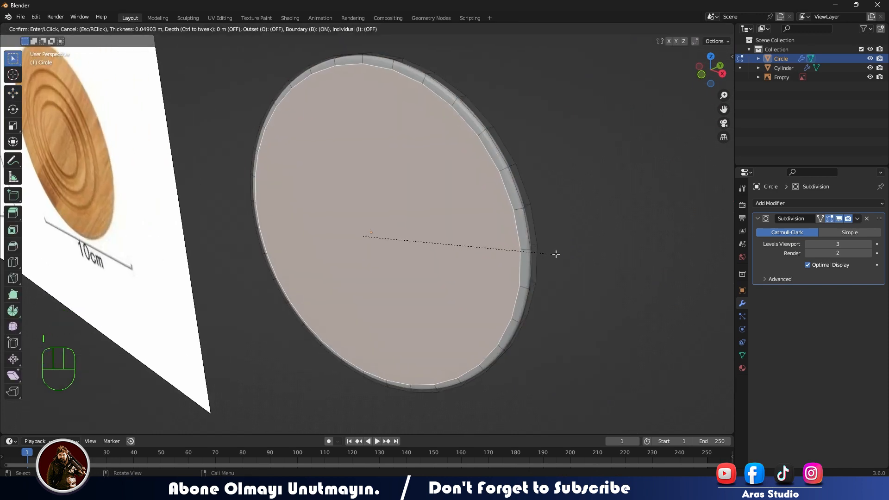
left_click(522, 254)
- Add supporting loop cuts around the coaster's outer and middle grooves
middle_click_drag(522, 255, 146, 200)
left_click(359, 239)
left_click(359, 239)
key("Tab")
scroll(299, 191, "up", 3)
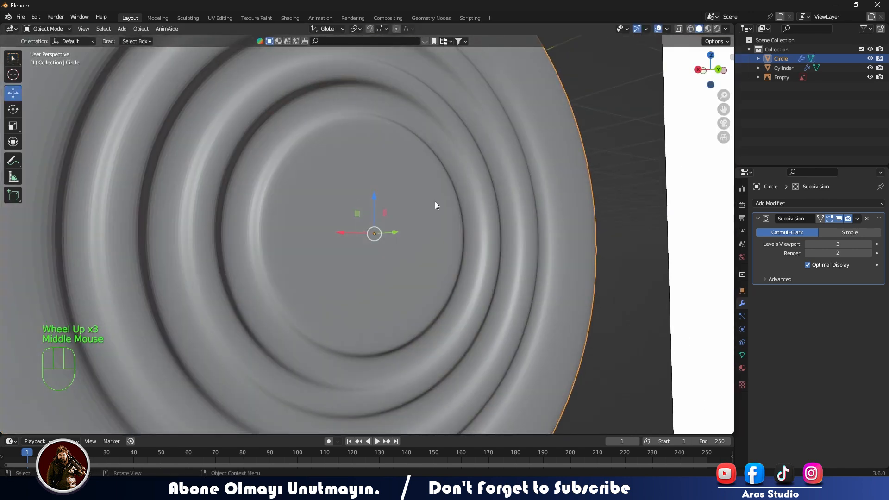
middle_click_drag(435, 202, 589, 210)
key("Tab")
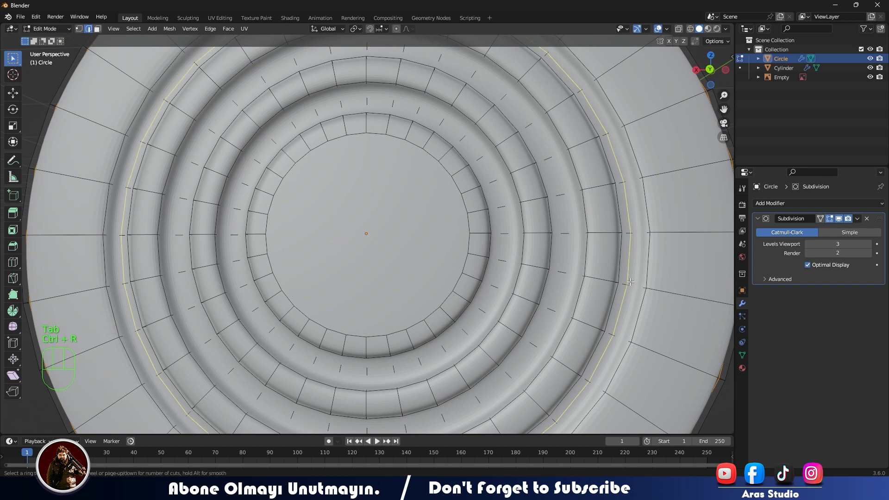
left_click(631, 282)
left_click(638, 283)
key("ctrl+r")
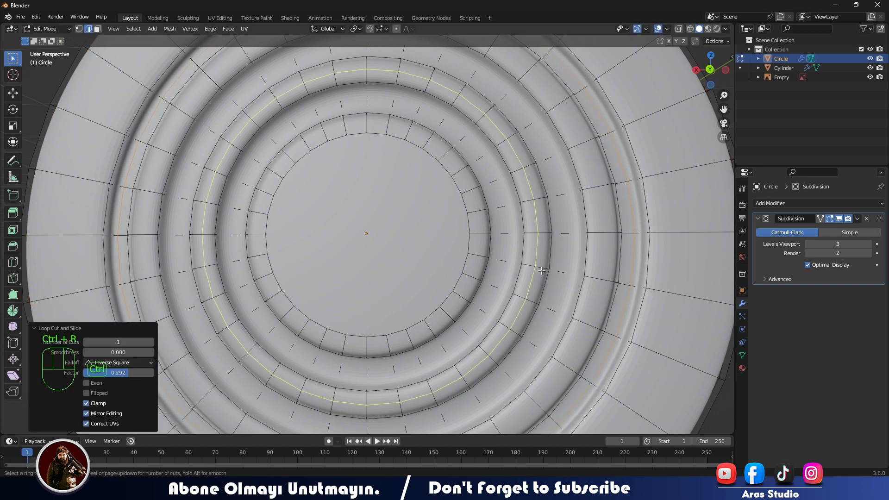
left_click(564, 268)
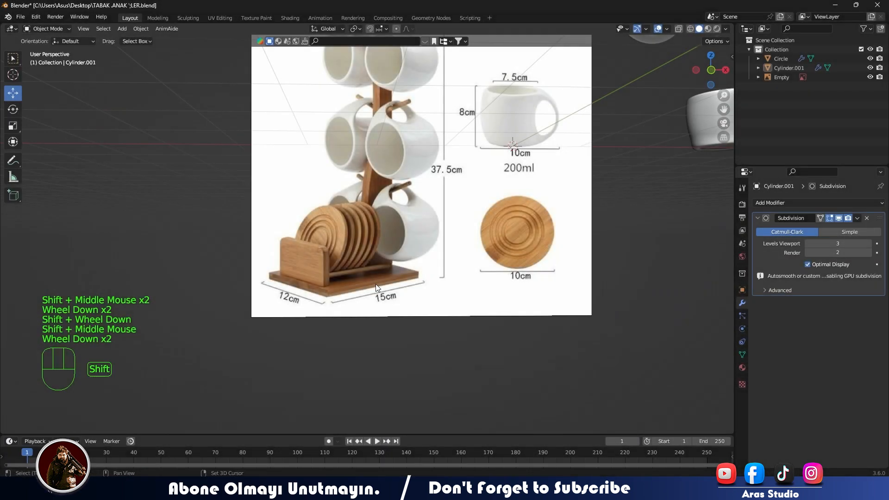
- Add a 2 m cube and scale it down along Z into a thin base slab
key("shift+a")
mouse_move(447, 221)
left_click(482, 231)
middle_click_drag(542, 183, 532, 186)
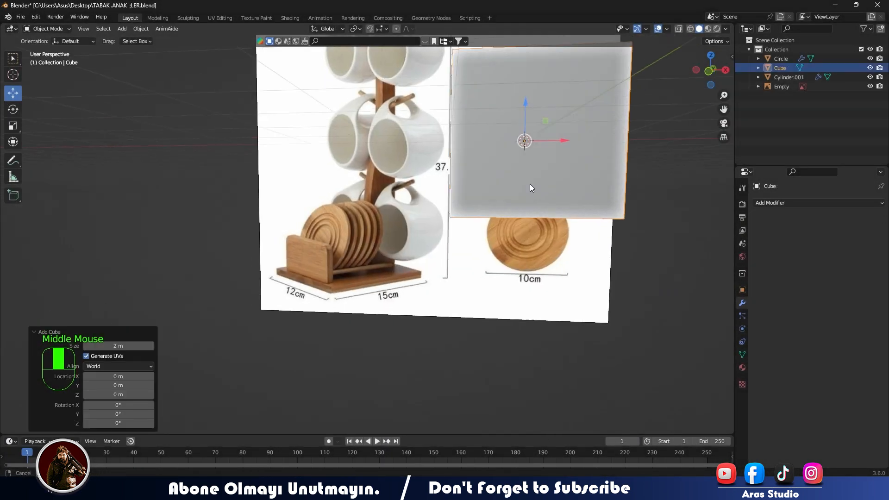
key("s")
key("z")
left_click(536, 142)
middle_click_drag(611, 230, 584, 271)
key("s")
key("z")
left_click(530, 233)
- Examine the coaster stack, holder and wooden base in the reference image
scroll(530, 234, "down", 1)
middle_click_drag(443, 255, 363, 236, "shift")
scroll(363, 236, "up", 3)
mouse_move(482, 209)
middle_mouse_down()
mouse_move(383, 204)
mouse_move(482, 208)
middle_mouse_up()
scroll(384, 195, "up", 2)
middle_click_drag(325, 139, 435, 146, "shift")
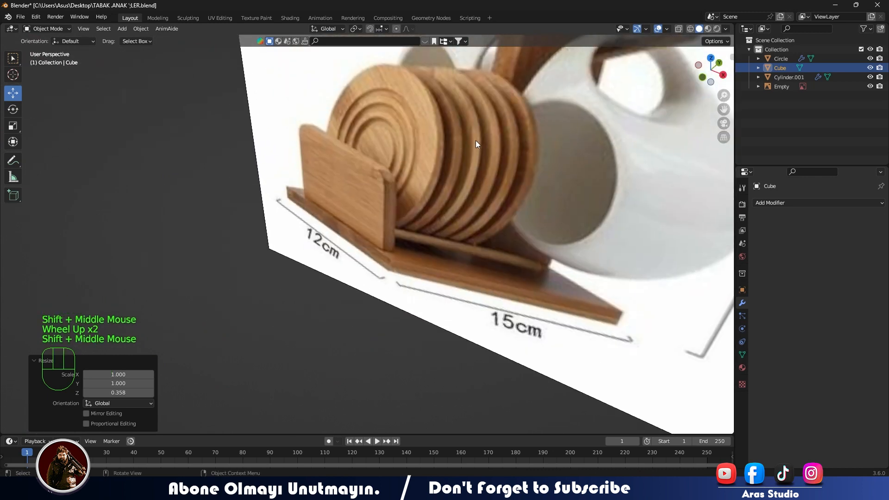
scroll(477, 141, "down", 1, "shift")
scroll(476, 140, "down", 4)
middle_click_drag(573, 145, 397, 172, "shift")
- Add an Array modifier to the coaster
left_click(516, 110)
middle_click_drag(517, 120, 481, 128)
left_click(766, 201)
left_click(693, 228)
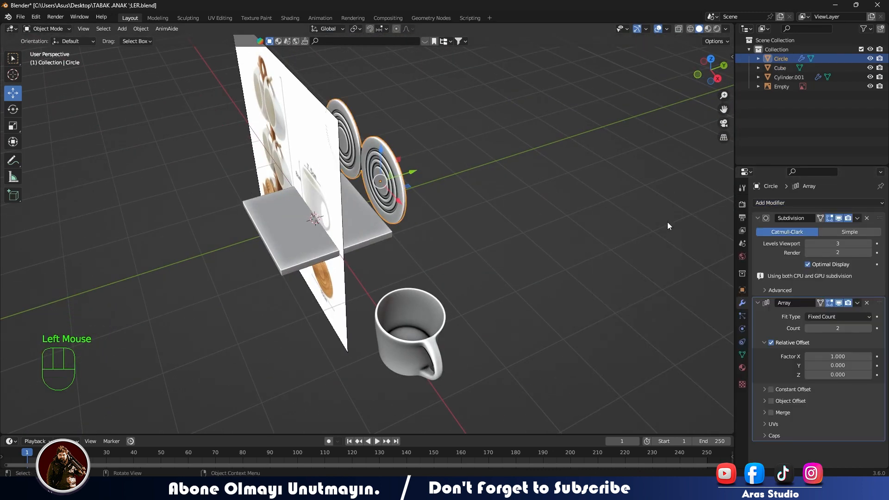
- Set the coaster Array's relative offset to 0 on X and Y and 1.3 on Z, with a count of 6
type("1")
key("Return")
left_click(842, 344)
type("0")
key("Return")
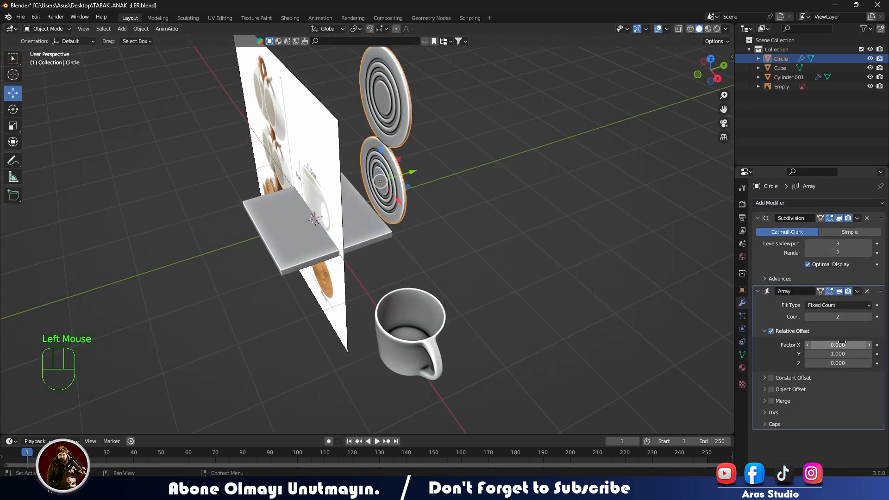
key("Return")
left_click(861, 353)
type("0")
key("Return")
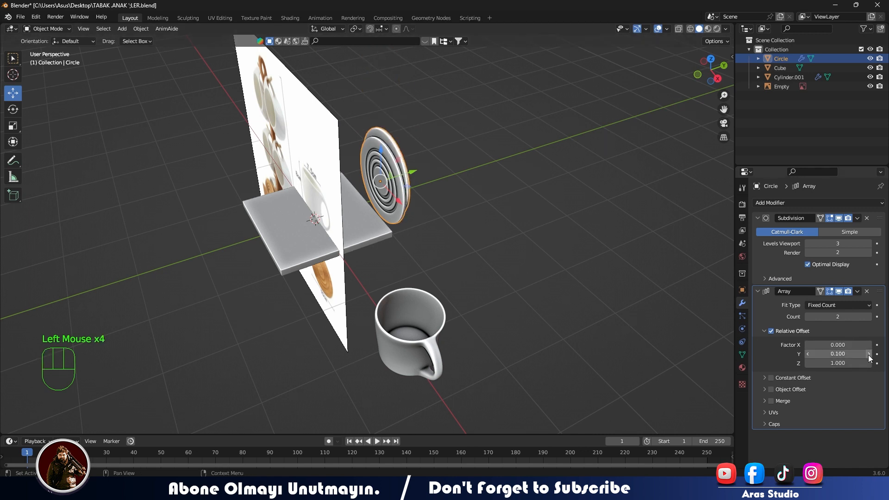
key("ctrl+z")
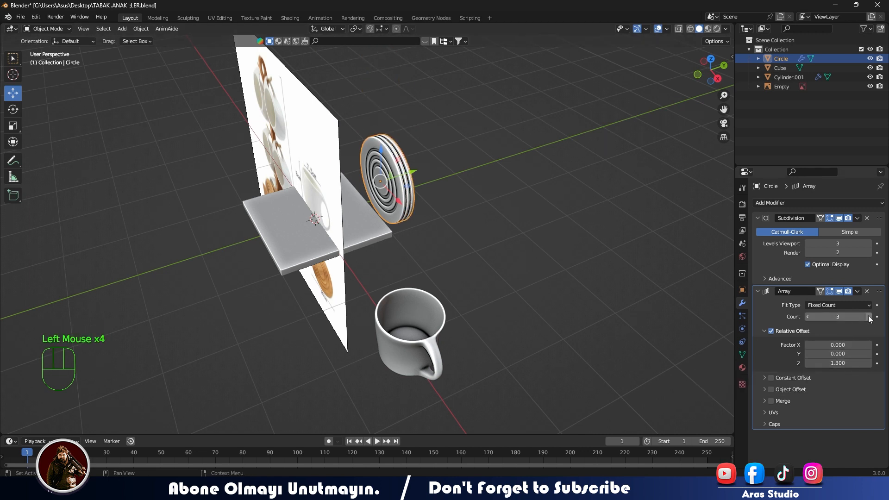
- Tilt the coaster stack about -17.1° around the global X axis
middle_click_drag(560, 253, 439, 244)
key("r")
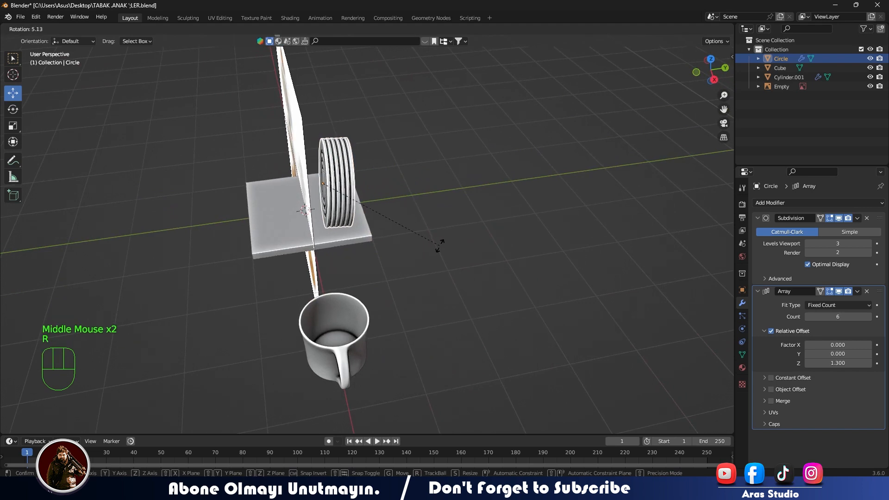
key("y")
key("x")
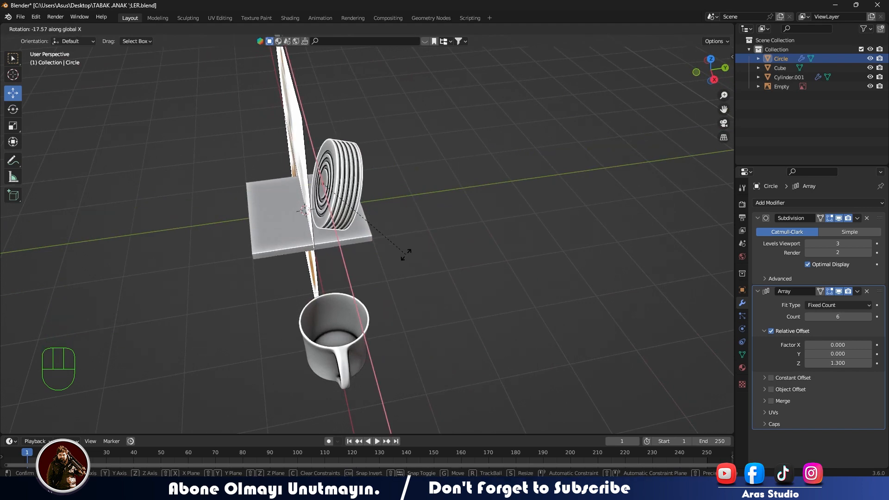
left_click(411, 253)
- Enable the Array's constant offset with X at 0 m and Z at 0.11 m, and adjust its Y distance to even out the tilted coasters
left_click(771, 377)
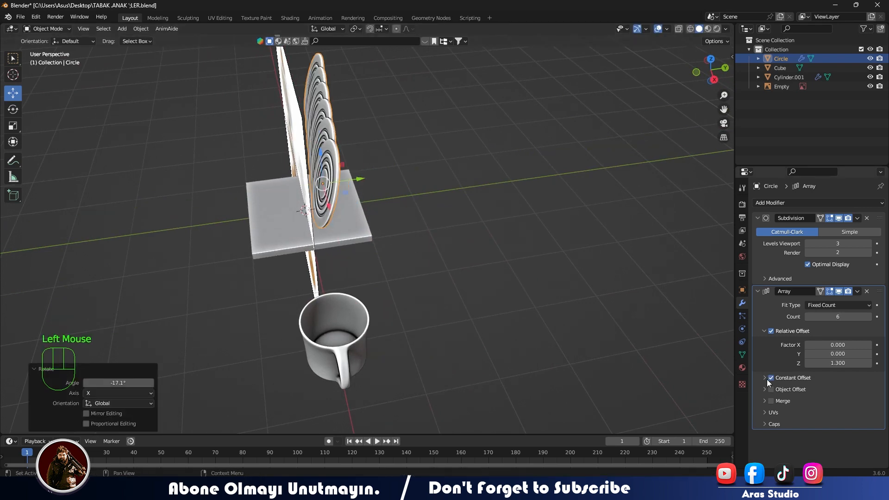
left_click(765, 378)
left_click_drag(833, 410, 869, 410)
left_click_drag(832, 391, 816, 409)
left_click(833, 392)
type("0")
key("Return")
middle_click_drag(547, 217, 403, 214)
left_click_drag(835, 401, 848, 401)
- Move the base slab along X until it is clear of the reference image
middle_click_drag(444, 204, 393, 203)
scroll(335, 208, "down", 1)
left_click(394, 237)
left_click_drag(404, 236, 526, 234)
- Move the mug about 1.09 m along X away from the slab and hide it
left_click(540, 238)
left_click(575, 246)
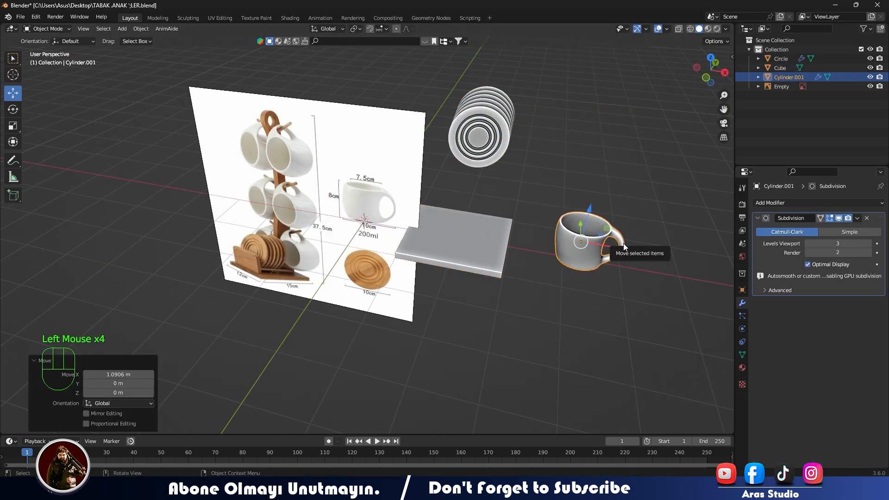
key("h")
middle_click_drag(214, 79, 415, 221)
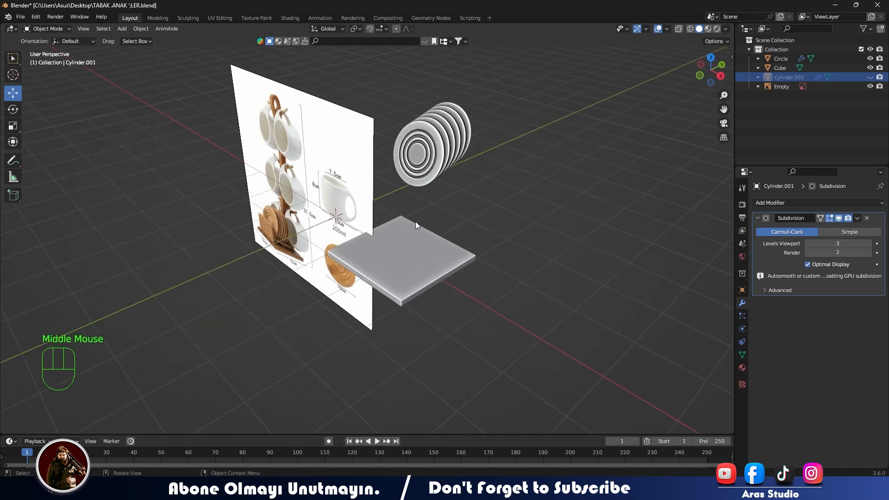
- Centre the base slab under the coasters in top view, moving it about 0.54 m along Y, and narrow it along X
key("KP_7")
left_click(453, 287)
scroll(453, 287, "up", 3)
middle_click_drag(453, 287, 430, 278, "ctrl")
scroll(430, 278, "down", 1)
middle_click_drag(430, 278, 455, 268, "shift")
scroll(408, 265, "up", 2)
left_click_drag(455, 271, 485, 271)
left_click_drag(432, 237, 432, 156)
key("s")
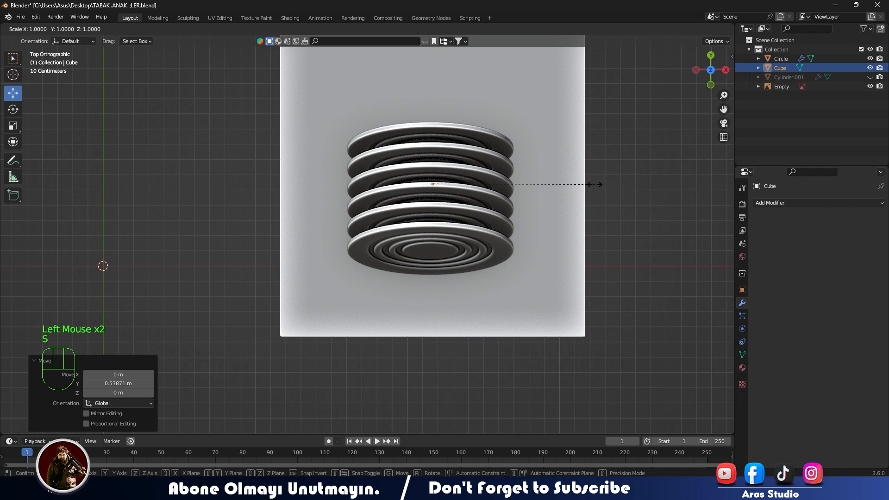
left_click(470, 184)
- Raise the base slab about 1.5 m along Z to just beneath the coaster stack
scroll(470, 185, "up", 2)
middle_click_drag(470, 184, 371, 179)
scroll(371, 178, "down", 2)
middle_click_drag(371, 232, 393, 278, "shift")
scroll(399, 273, "up", 2)
scroll(403, 260, "down", 1)
left_click_drag(419, 212, 420, 129)
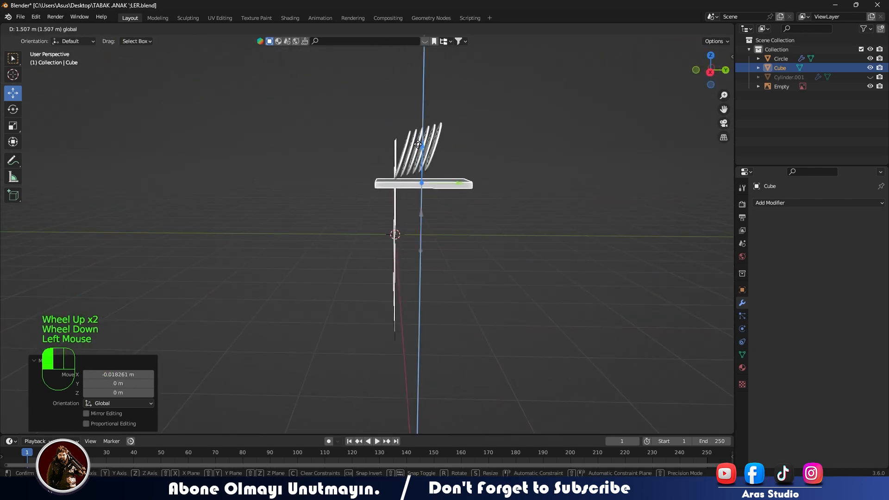
scroll(419, 129, "up", 2)
middle_click_drag(419, 129, 389, 387, "shift")
- Set the coaster Array's constant offset to 0.06 m on Y and 0.1 m on Z, and lower the stack onto the slab
key("KP_3")
left_click(400, 212)
mouse_move(837, 401)
left_mouse_down()
mouse_move(856, 401)
mouse_move(831, 401)
left_mouse_up()
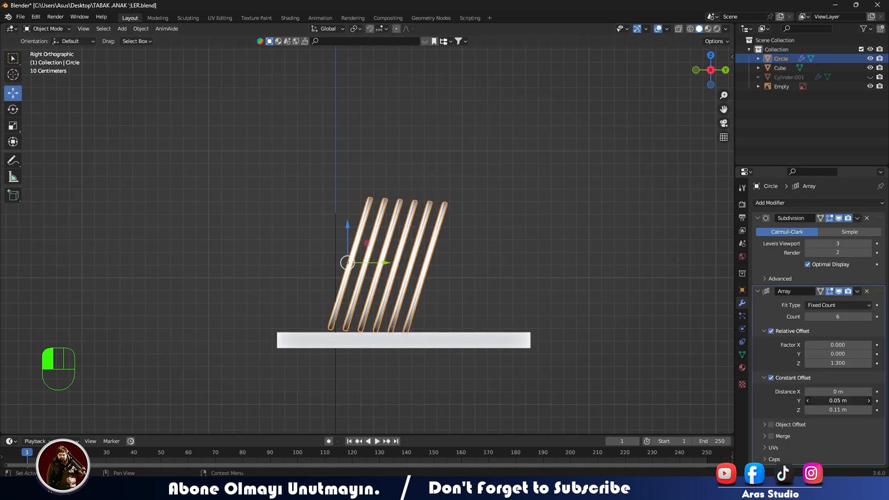
left_click_drag(346, 230, 346, 232)
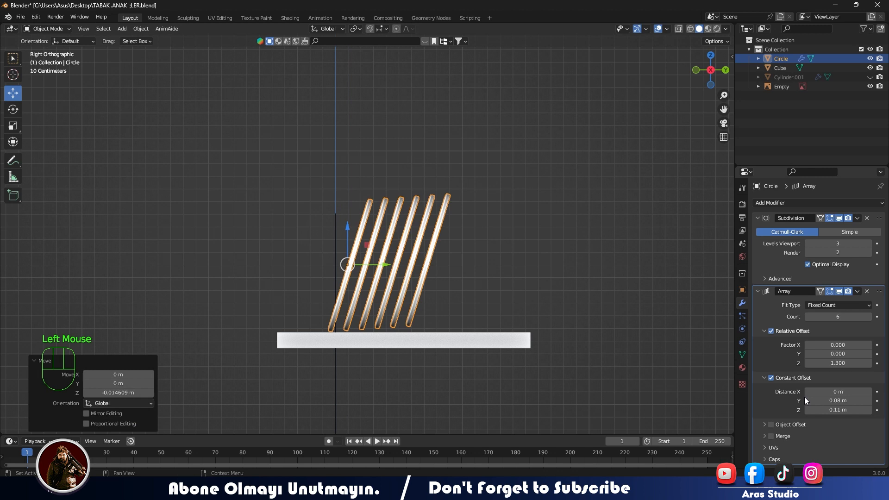
scroll(444, 241, "up", 3)
middle_click_drag(444, 259, 444, 223, "shift")
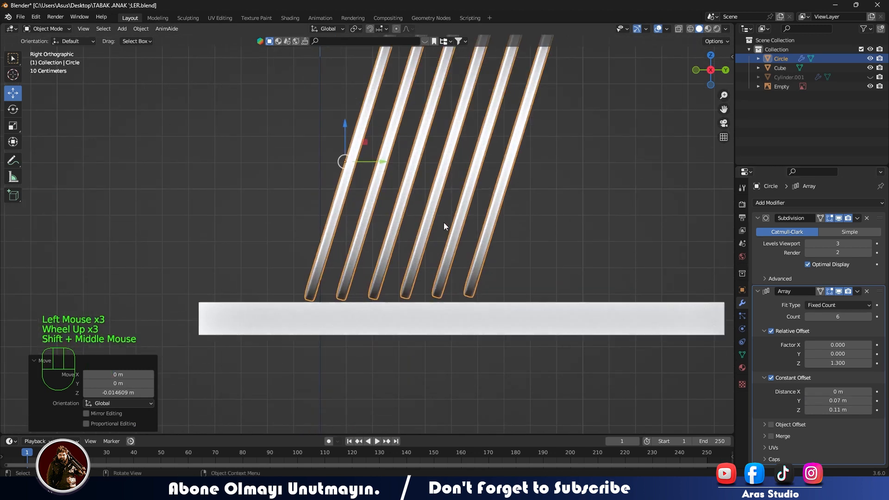
scroll(444, 222, "up", 2)
left_click_drag(329, 78, 330, 79)
left_click(808, 410)
left_click(809, 401)
scroll(179, 183, "down", 2)
- Add two loop cuts across the base slab near its front edge, slid by factors of about 0.87 and 0.88
middle_click_drag(180, 182, 371, 336)
scroll(384, 217, "down", 2)
scroll(371, 336, "up", 2)
left_click(486, 349, "shift")
middle_click_drag(487, 350, 461, 348, "shift")
key("Tab")
key("ctrl+r")
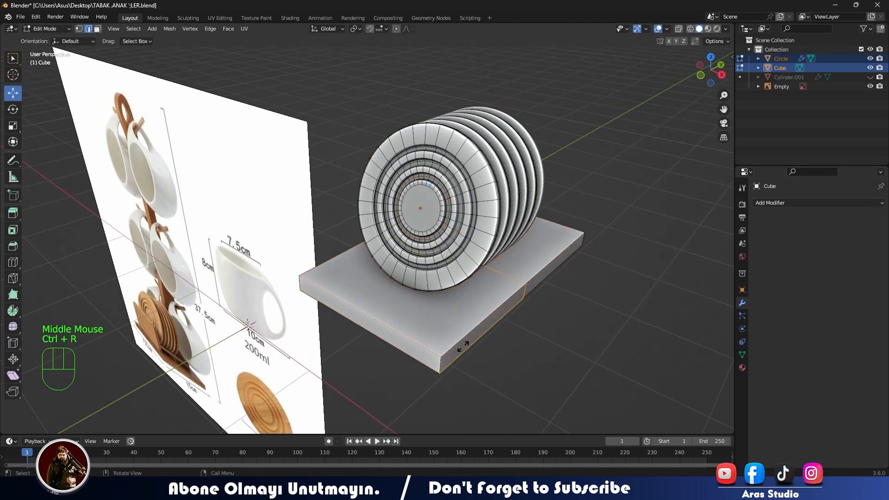
left_click(461, 349)
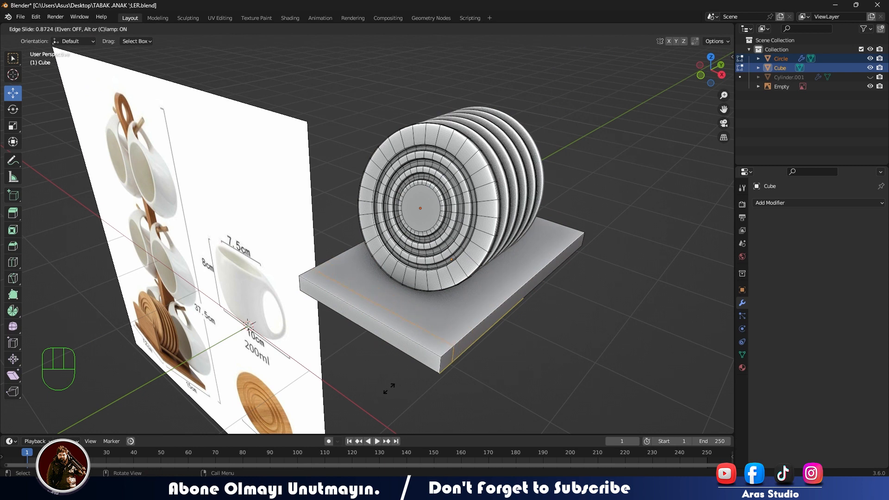
left_click(389, 388)
left_click(471, 355)
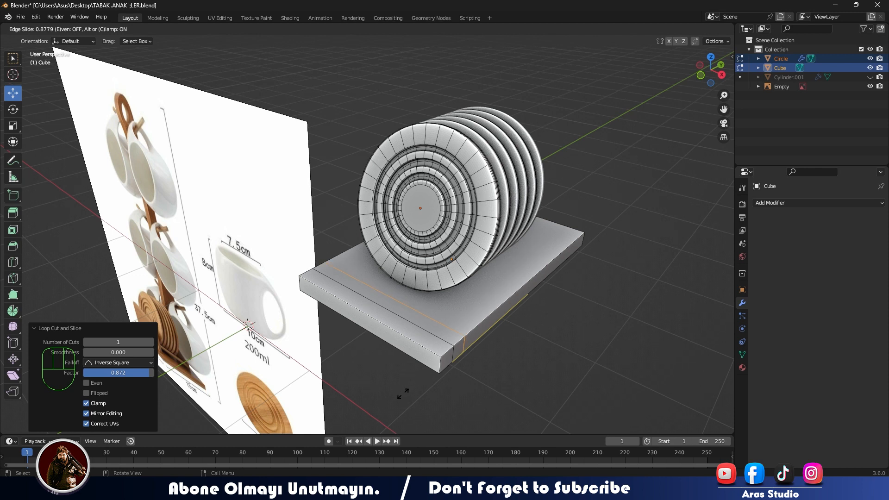
left_click(403, 393)
- Extrude the narrow top face between the two cuts upward about 0.47 m to form the holder's front wall
key("3")
left_click(403, 308)
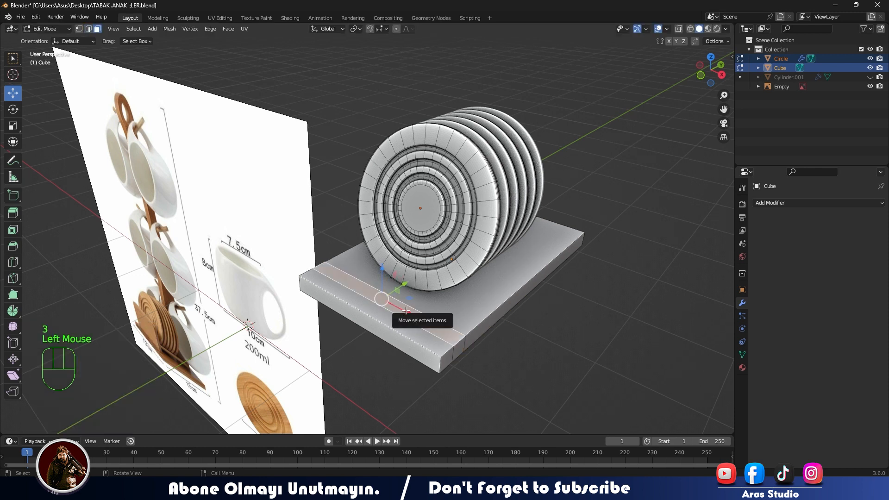
key("e")
left_click(411, 248)
scroll(456, 222, "down", 2)
mouse_move(412, 249)
middle_mouse_down()
mouse_move(498, 193)
mouse_move(419, 234)
middle_mouse_up()
scroll(419, 233, "up", 2)
middle_click_drag(419, 234, 260, 338, "shift")
scroll(324, 278, "down", 1)
scroll(393, 374, "up", 3)
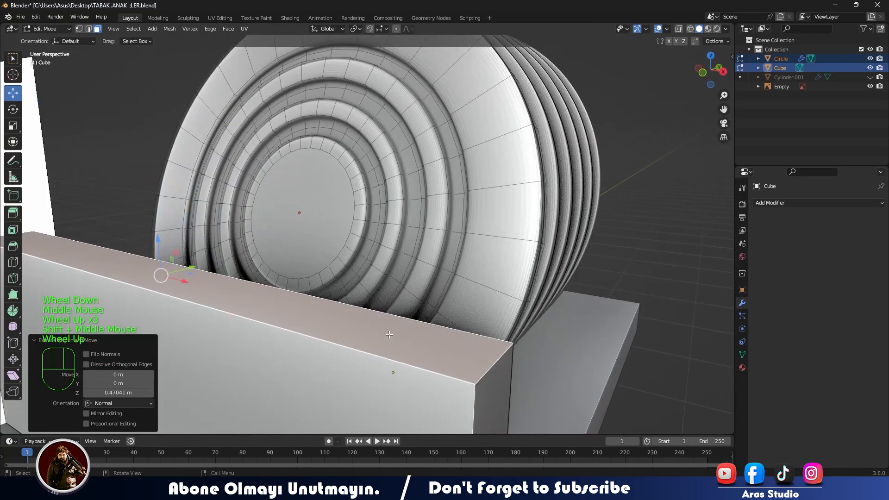
scroll(393, 373, "down", 2)
middle_click_drag(579, 259, 519, 241)
left_click(519, 241)
key("Tab")
- Move the coaster stack toward the front wall by about 0.1 m and a further 0.03 m along negative Y
left_click(414, 239)
left_click_drag(363, 219, 342, 220)
middle_click_drag(363, 260, 346, 261)
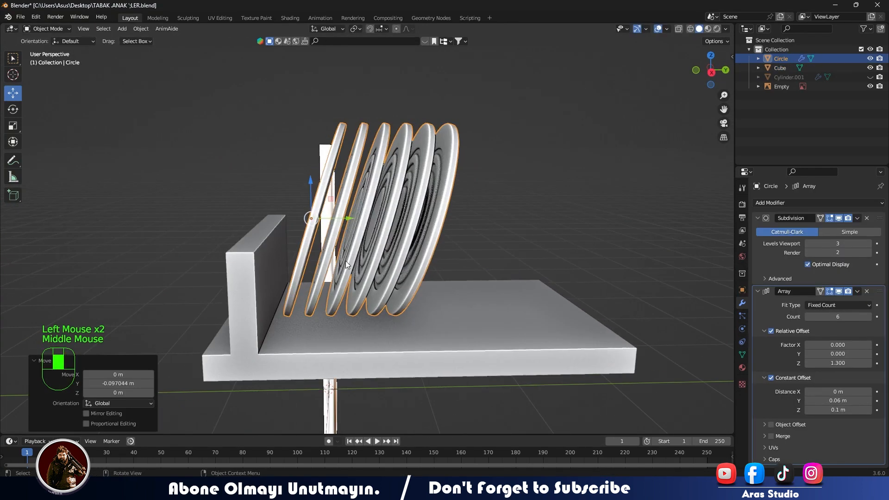
left_click_drag(351, 219, 344, 219)
- Tighten the coaster spacing with a relative Z factor of 0.1 and a constant Y offset of 0.02 m
left_click(807, 364)
left_click(807, 363)
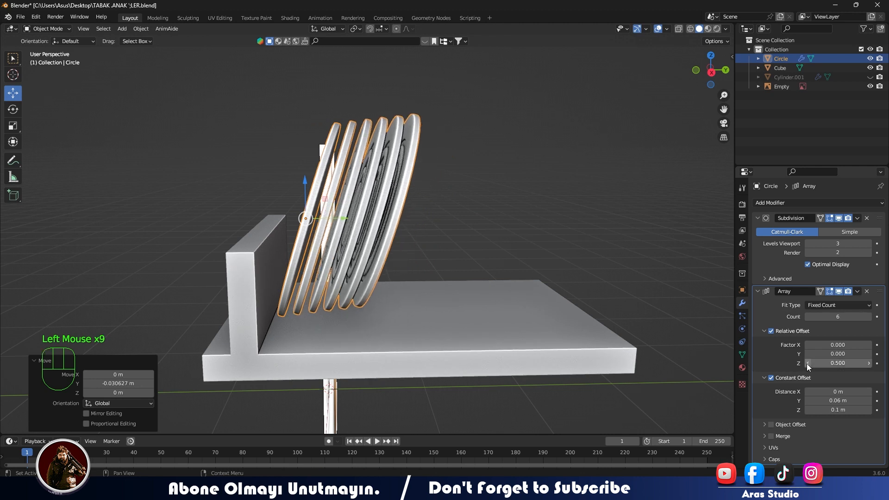
left_click(807, 364)
middle_click_drag(430, 313, 430, 302)
left_click(809, 401)
left_click(808, 401)
left_click(808, 401)
left_click(809, 402)
- Set the constant offset to 0.03 m on Y and 0.09 m on Z, and settle the stack on the slab against the front wall
scroll(371, 321, "down", 2)
middle_click_drag(372, 321, 389, 330, "shift")
middle_click_drag(389, 329, 426, 328)
scroll(287, 314, "up", 2)
middle_click_drag(273, 311, 227, 309)
middle_click_drag(227, 309, 452, 322, "shift")
key("KP_3")
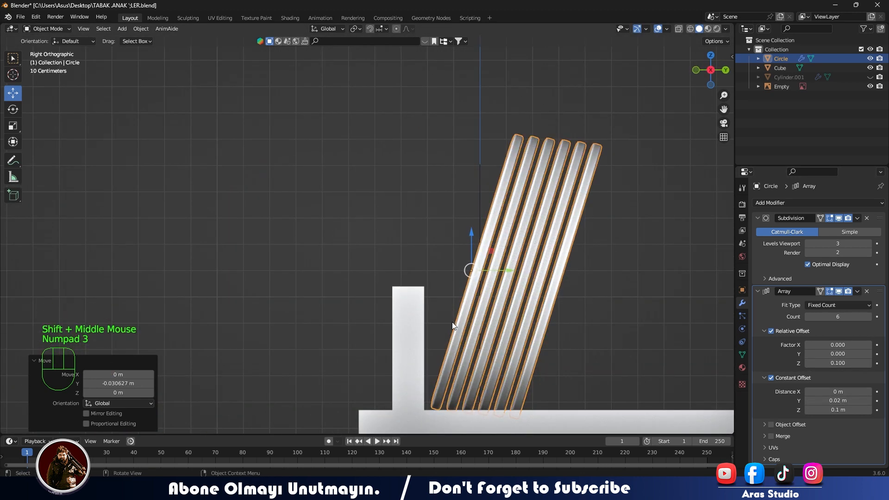
left_click(869, 401)
left_click(869, 401)
left_click(870, 400)
left_click_drag(869, 400, 860, 401)
left_click_drag(470, 240, 468, 241)
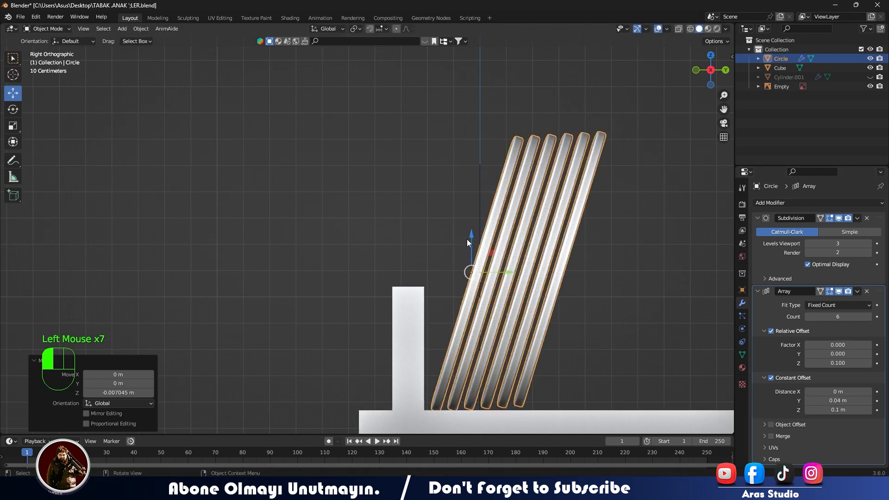
left_click(810, 410)
left_click_drag(508, 272, 576, 248)
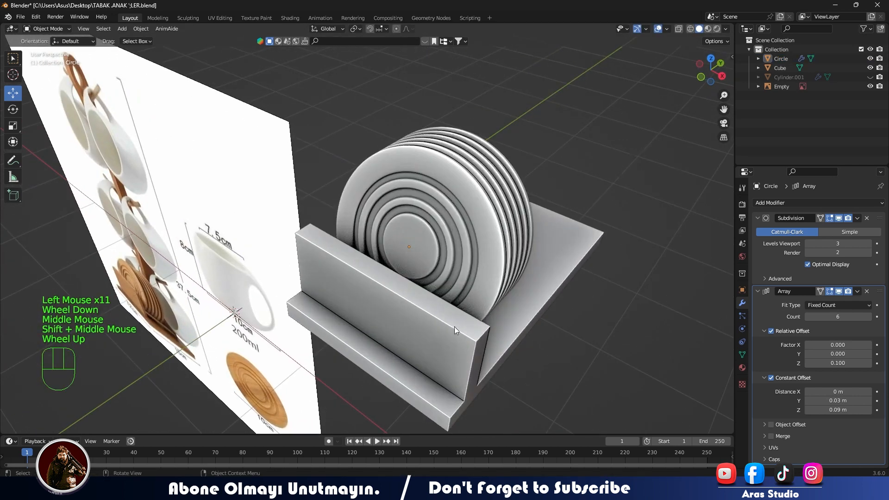
- Try a lower relative Z factor on the coaster array and examine the stack on its base from several angles
middle_click_drag(455, 327, 371, 285)
left_click(623, 361)
scroll(624, 360, "down", 1)
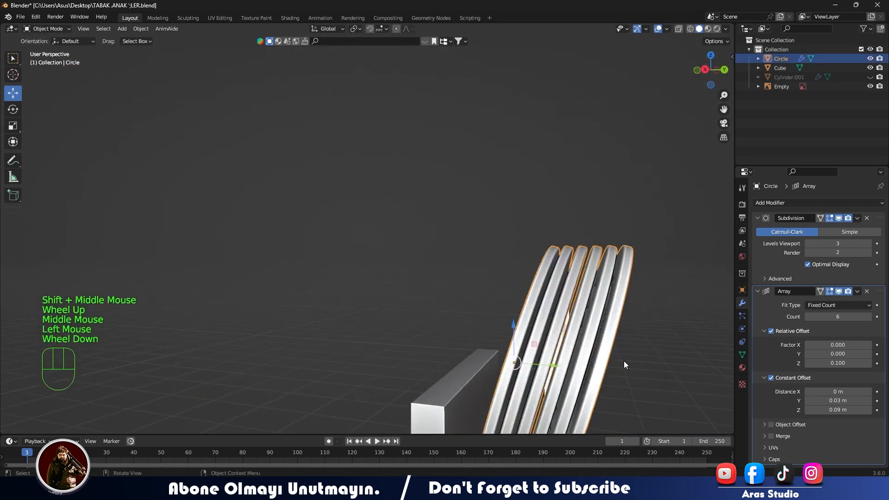
left_click(808, 363)
left_click(441, 281)
middle_click_drag(440, 281, 484, 309)
scroll(484, 309, "down", 1)
middle_click_drag(485, 309, 474, 329, "shift")
middle_click_drag(392, 352, 533, 231)
scroll(422, 357, "up", 2)
scroll(462, 194, "up", 3)
scroll(440, 210, "down", 7)
scroll(533, 232, "up", 2)
middle_click_drag(533, 231, 390, 281, "shift")
scroll(625, 257, "up", 3)
scroll(592, 290, "down", 2)
- Snap the 3D cursor to the base slab and add a cube there
left_click(593, 291)
key("shift+s")
left_click(603, 341)
scroll(586, 253, "up", 2)
key("shift+a")
mouse_move(388, 280)
left_click(416, 75)
- Scale the new cube down and move it along Y to the rear end of the slab, clear of the coasters
key("s")
left_click(408, 296)
left_click_drag(424, 294, 492, 258)
key("KP_3")
scroll(238, 250, "down", 1, "shift")
scroll(238, 250, "down", 2)
scroll(179, 310, "down", 2)
middle_click_drag(238, 251, 365, 256)
scroll(424, 268, "up", 2)
scroll(424, 264, "up", 2)
middle_click_drag(487, 198, 477, 204)
middle_click_drag(477, 203, 454, 231)
scroll(453, 232, "up", 4)
middle_click_drag(453, 231, 440, 271, "shift")
scroll(490, 291, "down", 1)
middle_click_drag(490, 291, 419, 209, "shift")
scroll(403, 215, "up", 2)
middle_click_drag(419, 210, 472, 304, "shift")
- Set the coaster array's constant Z offset to 0.13 m with a relative Z factor of 0.1
left_click(496, 212)
scroll(497, 213, "down", 1)
scroll(497, 215, "down", 1)
scroll(497, 216, "up", 2)
left_click(810, 401)
key("ctrl+z")
left_click(808, 409)
left_click(866, 411)
left_click(866, 410)
left_click(865, 410)
left_click(865, 410)
left_click(866, 411)
middle_click_drag(509, 204, 546, 209)
left_click_drag(838, 363, 848, 363)
- Set the coaster array's constant Y offset to 0.05 m while checking the spacing against the slab from the side
key("KP_3")
scroll(610, 294, "up", 2)
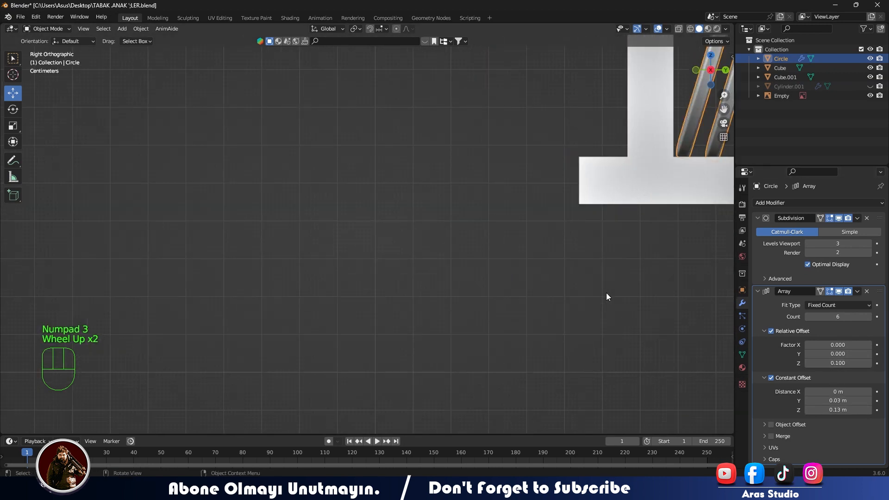
middle_click_drag(607, 292, 669, 285, "shift")
left_click(869, 401)
left_click(869, 401)
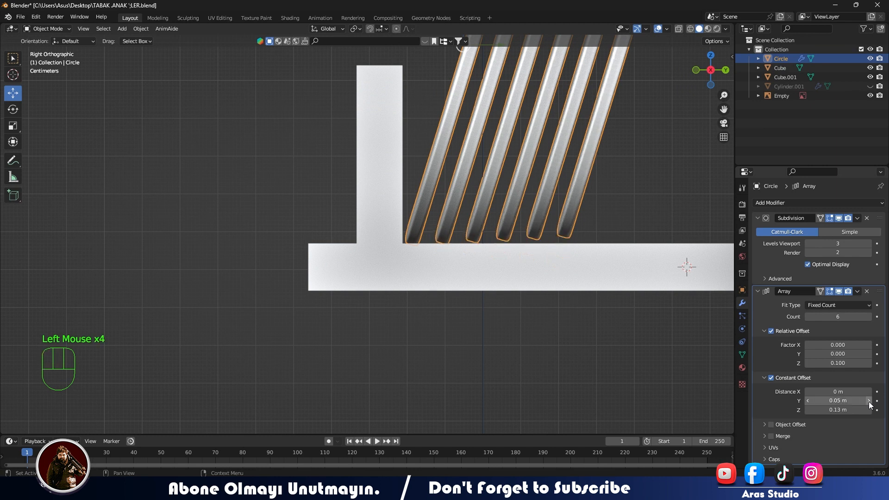
left_click(808, 392)
scroll(595, 287, "down", 2)
middle_click_drag(602, 278, 500, 306)
key("ctrl+z")
scroll(562, 297, "down", 2)
- Shorten the base slab by moving its rear end face toward the coasters along Y
left_click(480, 290)
key("Tab")
left_click_drag(519, 326, 482, 324)
key("Tab")
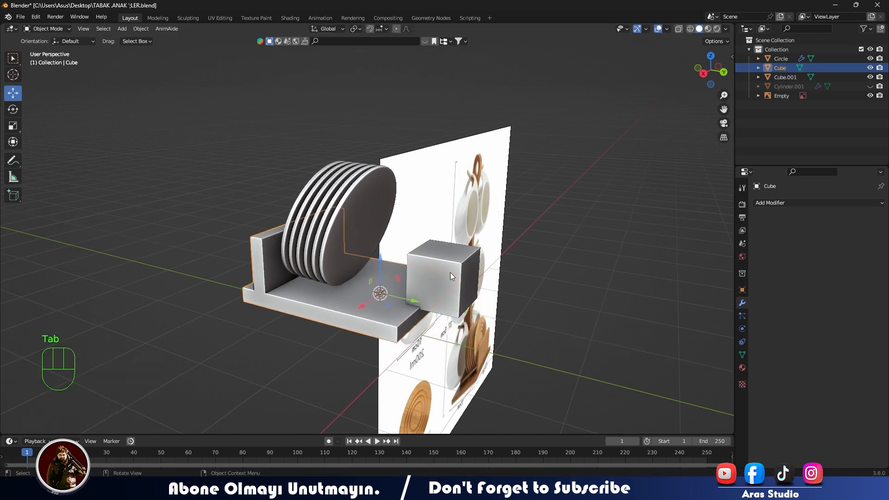
- Move the block about 0.35 m along negative Y over the slab and rescale it
left_click(442, 278)
middle_click_drag(442, 278, 501, 330)
key("s")
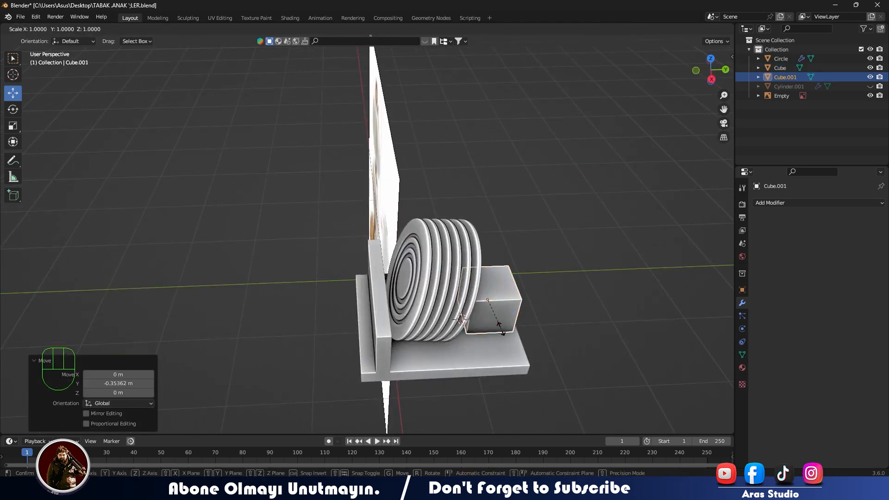
left_click(498, 315)
- Nudge the block vertically in the side view so it sits on the slab behind the coasters
middle_click_drag(502, 315, 317, 255)
key("KP_3")
scroll(468, 263, "up", 4)
left_click_drag(317, 255, 316, 253)
middle_click_drag(316, 253, 463, 370, "shift")
scroll(449, 402, "down", 3)
- Raise the block's top face to turn it into an upright post behind the coasters
key("Tab")
left_click(446, 398)
key("KP_3")
left_click_drag(366, 219, 355, 69)
scroll(354, 69, "down", 3)
middle_click_drag(354, 69, 463, 278, "shift")
scroll(526, 320, "up", 2, "shift")
scroll(507, 362, "up", 2)
scroll(507, 361, "up", 2)
scroll(551, 279, "down", 2)
scroll(486, 287, "up", 2)
middle_click_drag(463, 278, 482, 215)
- Shift the base about 0.018 m along X and scale it by about 0.958 on X to fit the coasters
key("Tab")
left_click(610, 260)
key("KP_7")
scroll(524, 310, "up", 3)
left_click_drag(477, 198, 481, 199)
key("s")
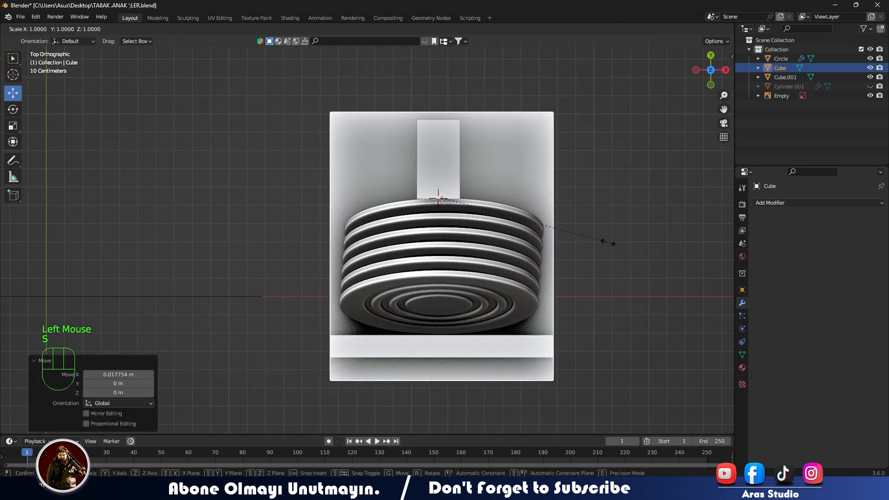
key("x")
left_click(599, 241)
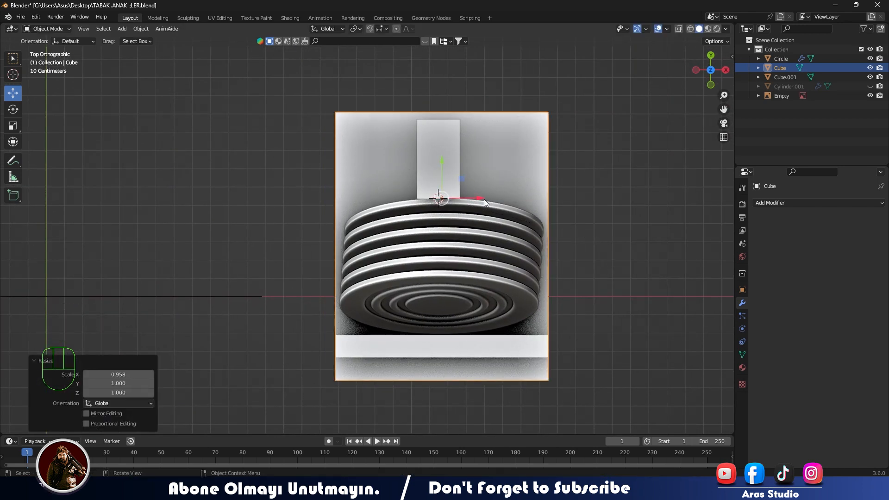
- Nudge the post slightly along positive Y toward the slab's rear edge
left_click(439, 165)
left_click_drag(443, 123, 443, 118)
middle_click_drag(443, 119, 407, 153)
scroll(407, 152, "down", 5)
middle_click_drag(408, 153, 376, 309, "shift")
- Raise the post's top face about 1.24 m along Z
key("Tab")
left_click(361, 122)
key("KP_3")
left_click_drag(352, 185, 358, 102)
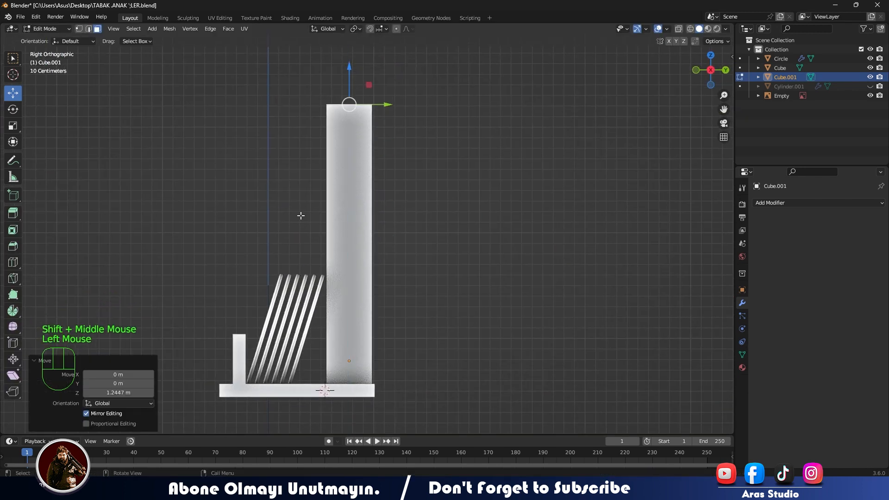
- Narrow the post along X by scaling it to roughly 0.91
scroll(299, 213, "down", 2)
middle_click_drag(300, 213, 398, 270)
scroll(398, 270, "up", 2)
key("Tab")
key("s")
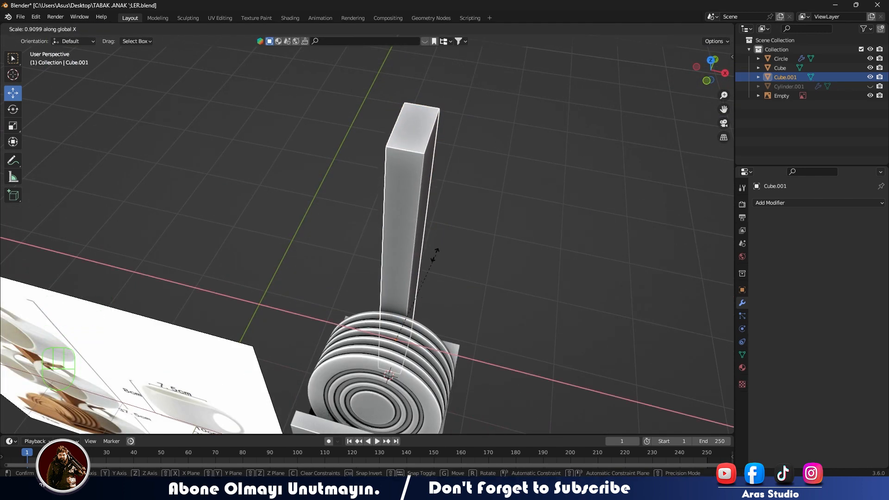
left_click(435, 253)
- Examine the stand from several angles, checking the post's proportions against the base, coasters and reference image
scroll(328, 252, "down", 1)
middle_click_drag(327, 251, 370, 232)
scroll(371, 231, "down", 1)
middle_click_drag(371, 231, 417, 296, "shift")
scroll(417, 223, "up", 2)
scroll(417, 296, "up", 2)
mouse_move(467, 263)
middle_mouse_down("shift")
mouse_move(369, 278)
mouse_move(473, 259)
middle_mouse_up("shift")
middle_click_drag(473, 259, 532, 308, "shift")
scroll(459, 181, "down", 2)
middle_click_drag(459, 180, 370, 259)
scroll(405, 195, "up", 1)
scroll(371, 259, "down", 1)
middle_click_drag(370, 259, 385, 273, "shift")
scroll(358, 303, "up", 2)
scroll(373, 294, "down", 2)
scroll(430, 263, "up", 3)
middle_click_drag(384, 273, 369, 306)
- Extend the post by raising its top face further, and trim the height back by about 0.09 m
left_click(368, 296)
key("Tab")
left_click_drag(370, 260, 371, 122)
middle_click_drag(372, 266, 425, 216, "shift")
middle_click_drag(426, 215, 410, 236)
left_click_drag(442, 89, 443, 98)
scroll(408, 185, "up", 2)
middle_click_drag(380, 259, 306, 335, "shift")
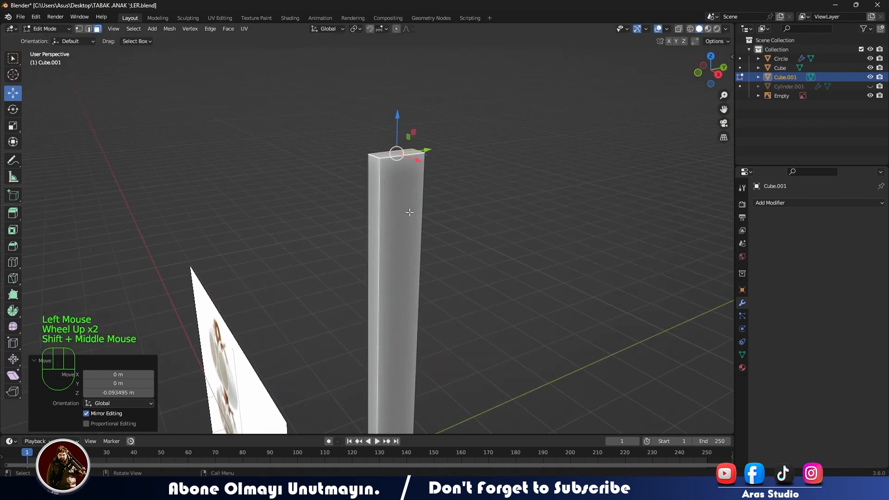
- Add a loop cut near the post's top at factor -0.774 and pull the front top edge about 0.16 m along negative Y
left_click(410, 212)
left_click(408, 77)
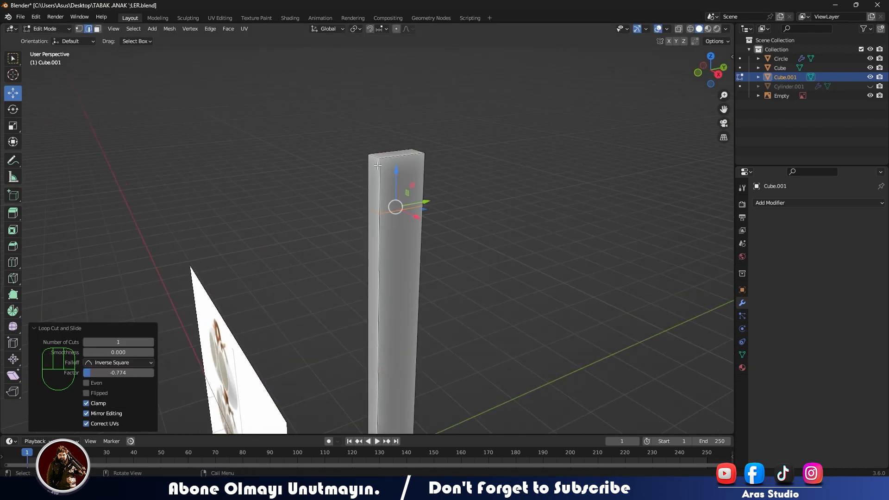
left_click(374, 162)
left_click_drag(406, 149, 383, 150)
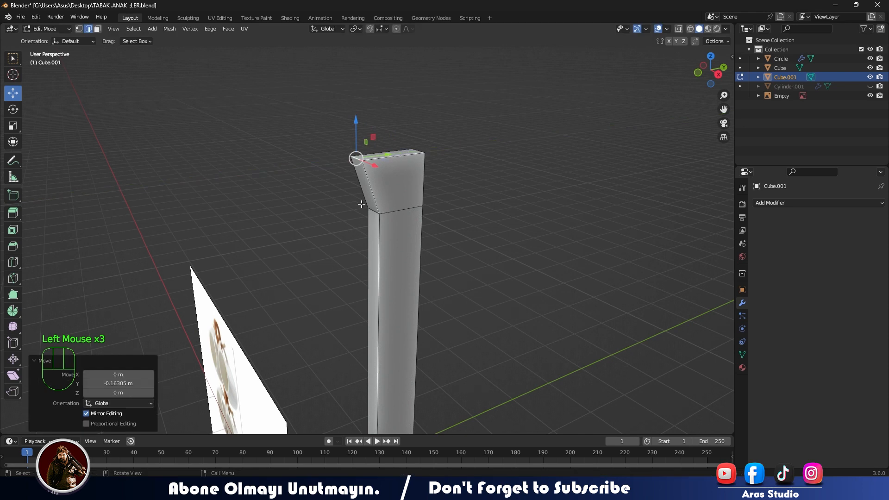
- Apply the post's object transform and return to editing its mesh
key("Tab")
key("shift+a")
key("ctrl+a")
left_click(402, 177)
key("Tab")
middle_click_drag(402, 177, 396, 168)
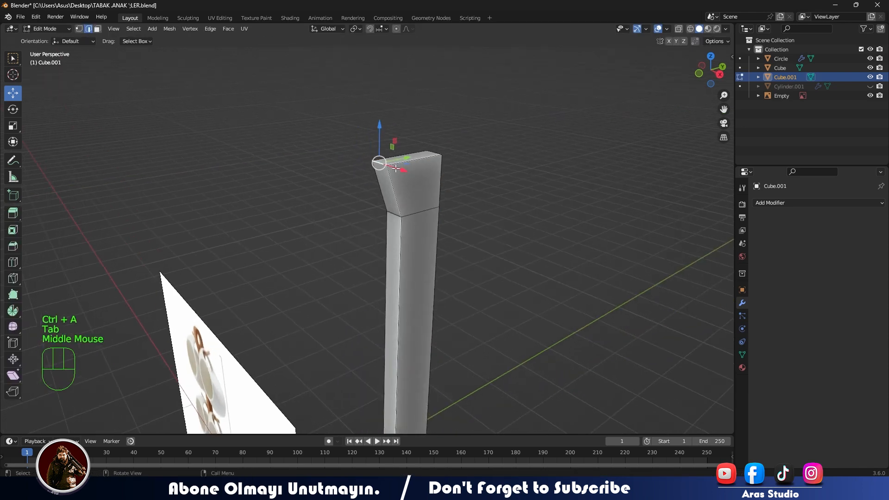
- Try to bevel the two short edges of the post's top face into a rounded head
right_click(446, 234)
middle_click_drag(446, 234, 388, 192)
left_click(352, 177, "shift")
left_click(290, 180)
middle_click_drag(289, 180, 300, 187)
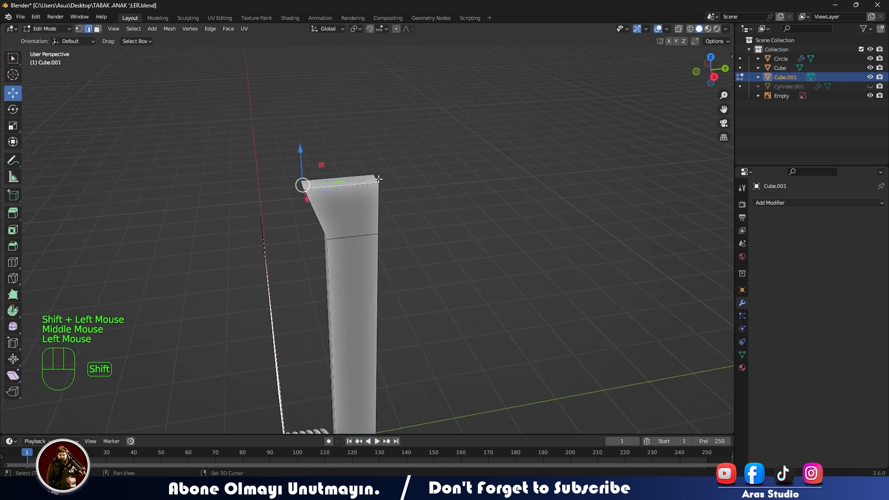
left_click(421, 234)
scroll(421, 234, "up", 6)
middle_click_drag(421, 234, 445, 408, "shift")
left_click(85, 282)
scroll(297, 270, "down", 2)
middle_click_drag(297, 270, 380, 250)
key("Tab")
- Try to nudge the post's head slightly and bevel the edge below it
middle_click_drag(380, 250, 460, 228)
scroll(460, 228, "down", 1)
key("Tab")
left_click_drag(442, 175, 447, 173)
middle_click_drag(447, 173, 423, 248)
left_click(451, 250)
key("ctrl+b")
left_click(479, 293)
key("Tab")
scroll(479, 292, "down", 2)
middle_click_drag(479, 292, 355, 99)
- Undo the trial bevels and moves on the post's head, back to the selected square top edges
key("Tab")
key("ctrl+z")
key("ctrl+z")
key("ctrl+z")
key("ctrl+z")
left_click_drag(355, 99, 355, 93)
left_click_drag(392, 133, 392, 130)
key("ctrl+z")
key("ctrl+z")
key("ctrl+z")
key("ctrl+z")
key("ctrl+z")
key("ctrl+z")
- Scale the post's two short top edges to 1.129 along Y and bevel them into a fully rounded head
middle_click_drag(359, 177, 361, 256)
middle_click_drag(361, 255, 346, 242)
scroll(337, 268, "up", 2)
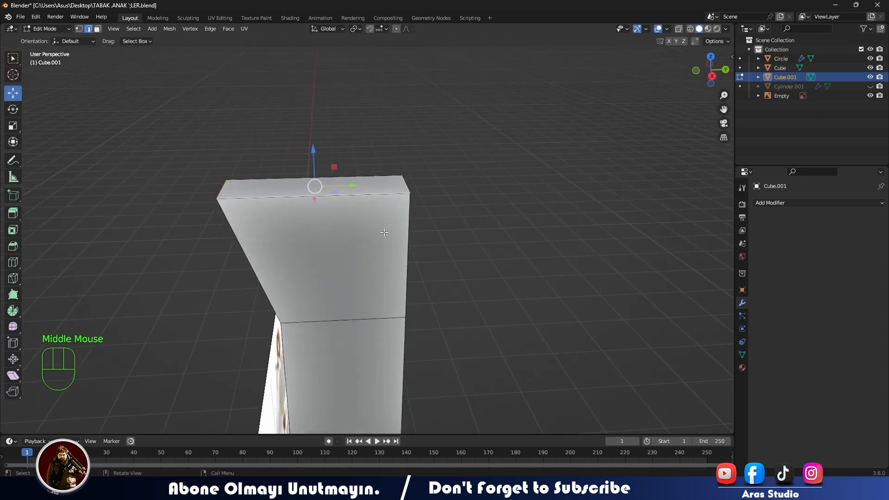
key("s")
left_click(446, 214)
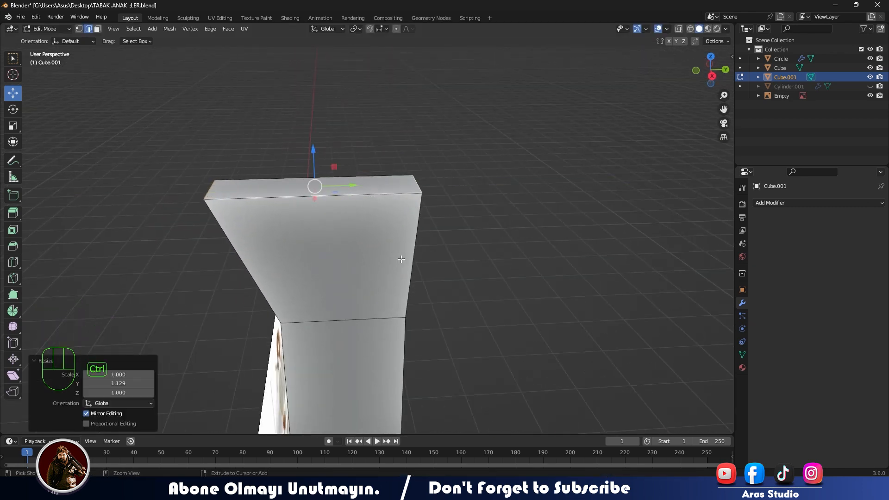
left_click(465, 333)
key("Tab")
middle_click_drag(466, 333, 373, 288)
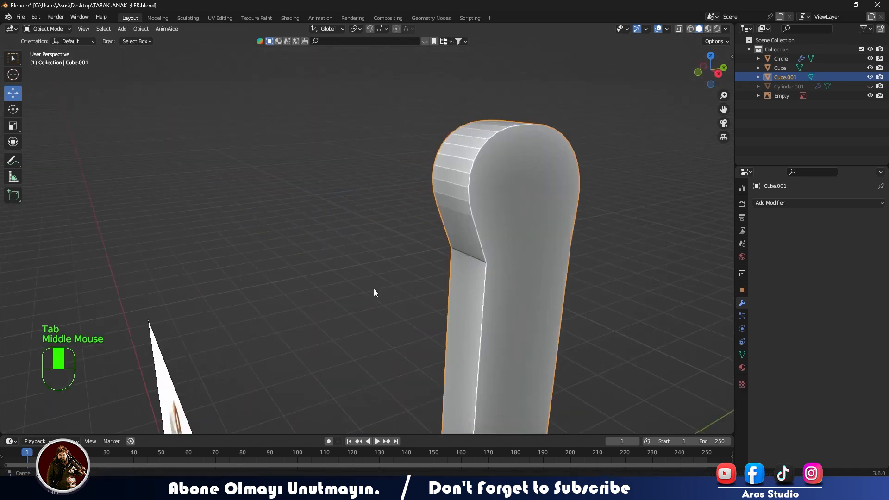
- Bevel the front crease edge below the post's rounded head into a smooth curve
left_click(497, 254)
key("Tab")
left_click(500, 267)
key("ctrl+v")
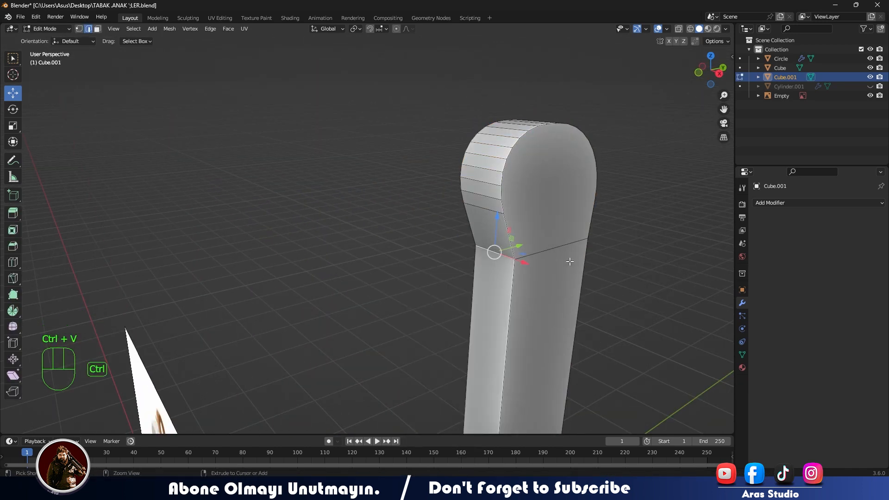
left_click(405, 298)
key("Tab")
middle_click_drag(450, 274, 371, 213)
left_click(415, 255)
scroll(416, 254, "down", 1)
scroll(370, 213, "down", 1)
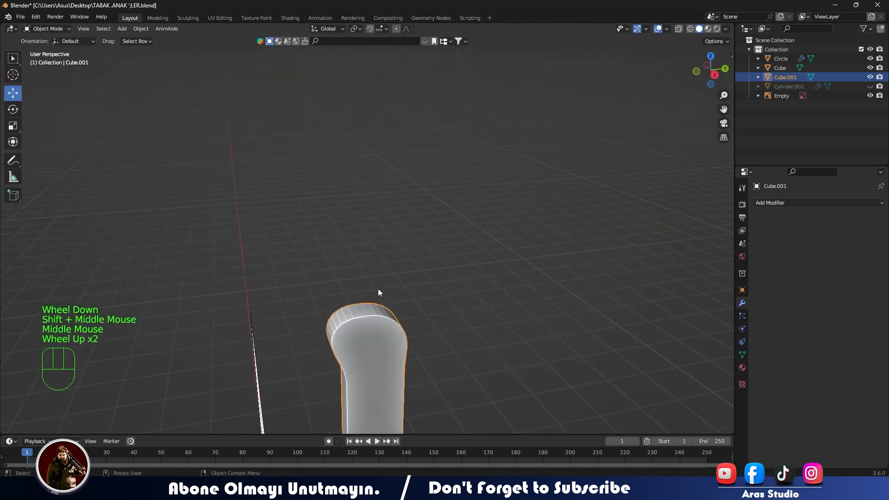
- Add a Subdivision Surface modifier to the post and set its viewport levels to 3
middle_click_drag(378, 289, 376, 271)
scroll(376, 271, "up", 2)
middle_click_drag(376, 271, 373, 254)
scroll(373, 254, "down", 1)
scroll(373, 255, "up", 2)
left_click(760, 205)
left_click(702, 366)
scroll(701, 366, "down", 2)
left_click(873, 243)
left_click(873, 244)
- Cut two edge loops around the post and scale them by about 2.41 along X toward its side faces
middle_click_drag(490, 243, 528, 278)
key("Tab")
middle_click_drag(528, 278, 560, 306)
left_click(556, 290)
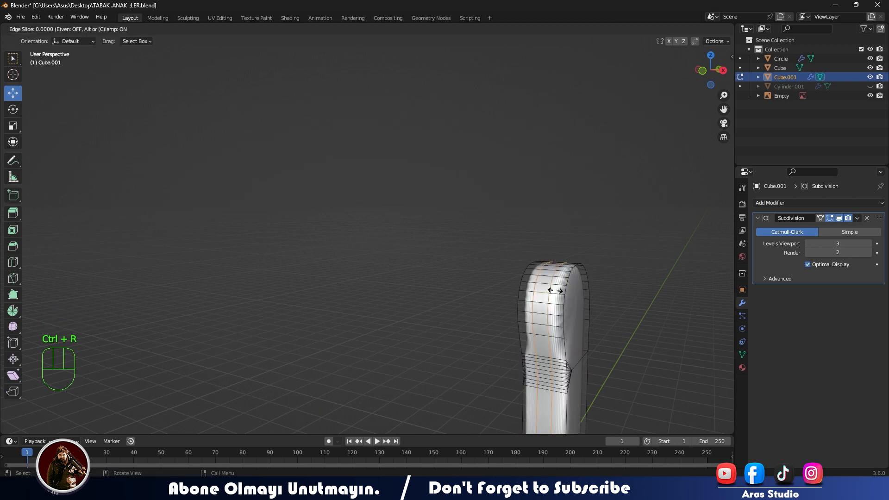
right_click(579, 299)
key("s")
key("z")
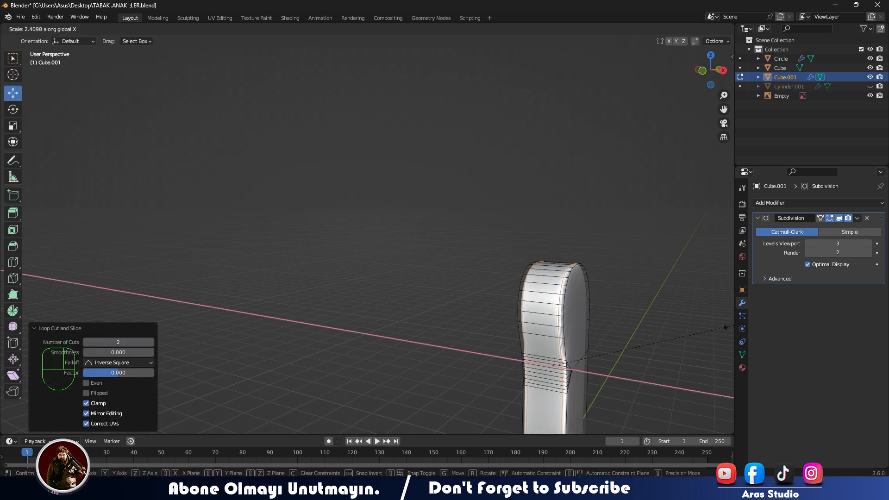
left_click(727, 328)
- Examine the subdivided post's head and neck from several angles in object and edit modes
key("Tab")
middle_click_drag(648, 315, 504, 363)
left_click(449, 298)
key("Tab")
scroll(448, 298, "down", 2)
key("grave")
key("grave")
key("Tab")
scroll(433, 302, "up", 2)
middle_click_drag(542, 301, 432, 240)
left_click(432, 240)
- Add a Bevel modifier to the post, place it first in the stack, and remove the existing Subdivision modifier
left_click(778, 203)
left_click(704, 239)
left_click_drag(877, 303, 877, 217)
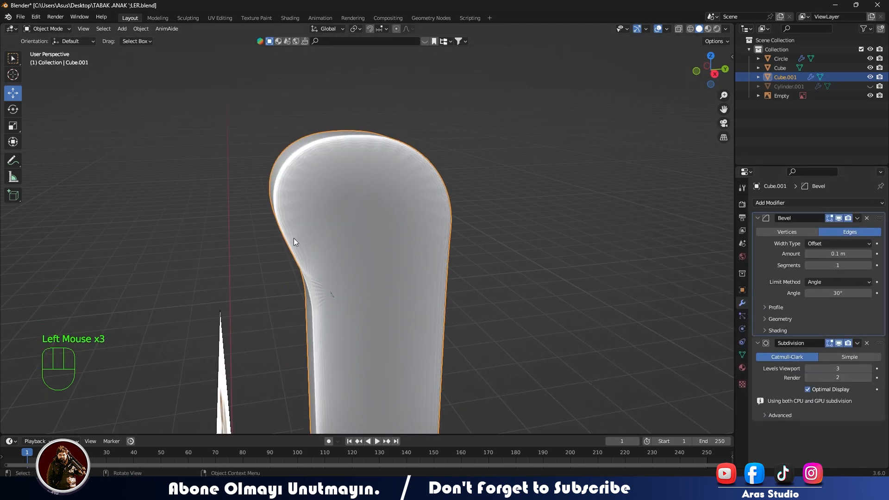
left_click(867, 343)
- Add a new Subdivision Surface modifier with 2 viewport levels and set the Bevel modifier to 3 segments
left_click(458, 254)
middle_click_drag(458, 253, 498, 255)
left_click(810, 203)
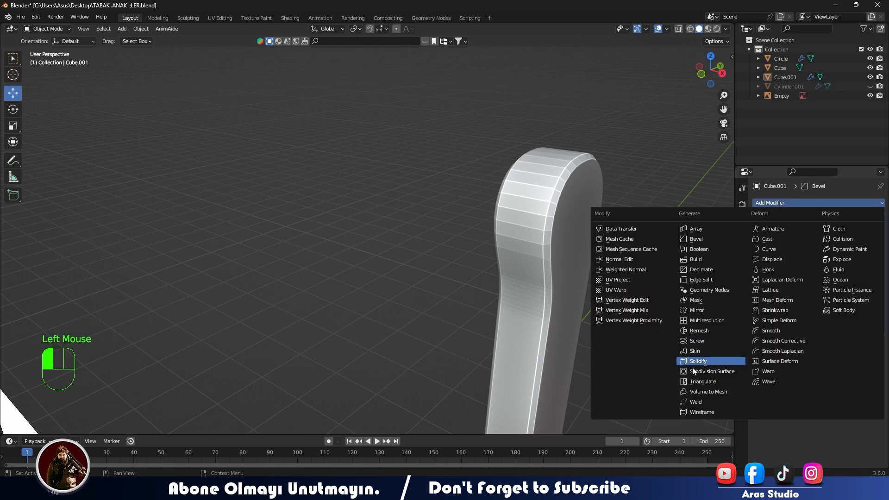
left_click(693, 370)
left_click(868, 266)
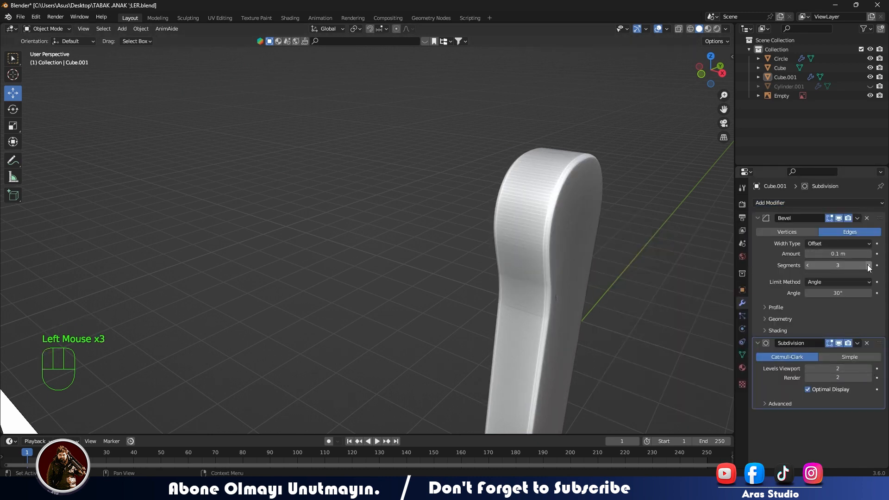
- Shade the post with auto smooth
key("Tab")
middle_click_drag(598, 250, 530, 246)
key("Tab")
middle_click_drag(365, 234, 389, 243)
scroll(386, 236, "up", 3)
left_click(388, 243)
right_click_drag(388, 244, 387, 203)
scroll(387, 203, "down", 3)
middle_click_drag(387, 203, 484, 260)
scroll(483, 260, "down", 1)
middle_click_drag(484, 291, 397, 246, "shift")
scroll(397, 245, "up", 2)
left_click(397, 246)
scroll(393, 284, "down", 5)
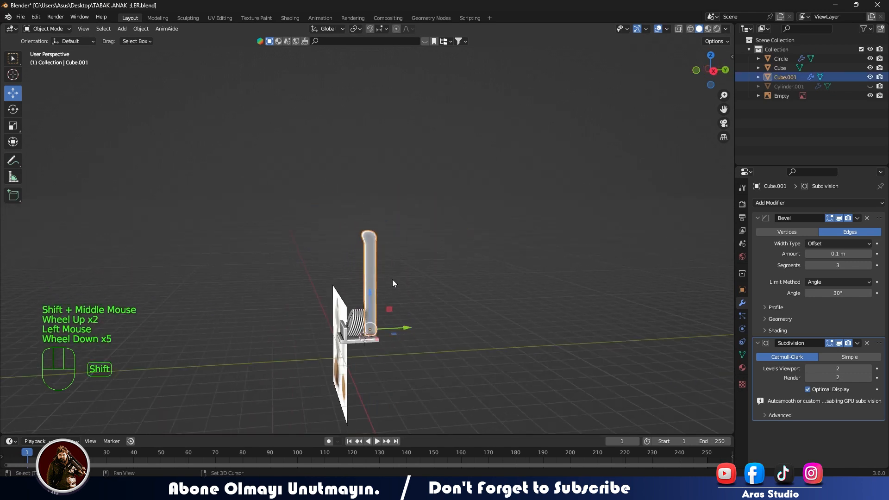
- Add a cylinder mesh and scale it into a thin rod elongated along Z
middle_click_drag(392, 279, 363, 260, "shift")
key("shift+a")
mouse_move(363, 260)
left_click(426, 91)
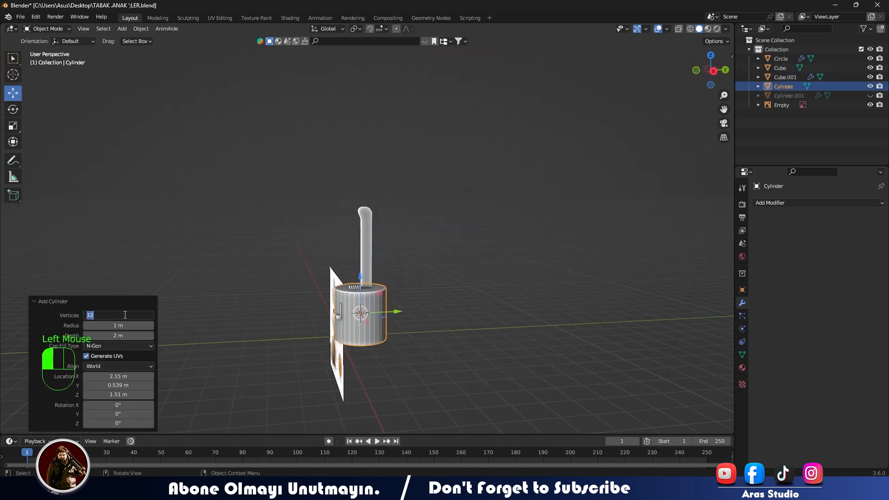
left_click(373, 306)
key("s")
left_click(416, 319)
key("s")
key("z")
left_click(491, 347)
key("s")
left_click(411, 358)
- Move the rod up to the post's head and shift it about 0.27 m along Y
left_click_drag(402, 210, 408, 203)
key("KP_3")
key("KP_Decimal")
scroll(401, 213, "down", 1)
middle_click_drag(401, 214, 454, 242)
- Rotate the rod 90° about the global Y axis so it lies horizontally across the post
key("r")
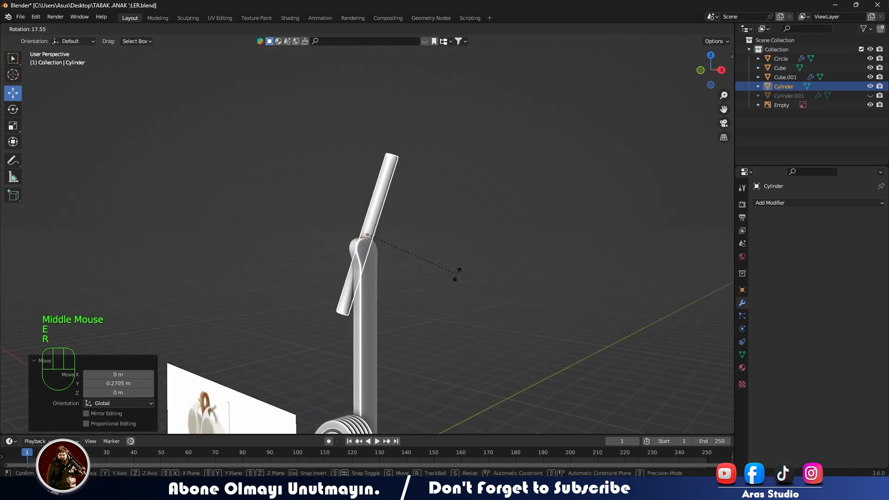
type("x90")
key("BackSpace")
key("BackSpace")
type("y90")
left_click(435, 323)
scroll(435, 323, "up", 2)
- Lower the rod into the post's head, resize it, and align it within the rounded profile in side view
key("KP_3")
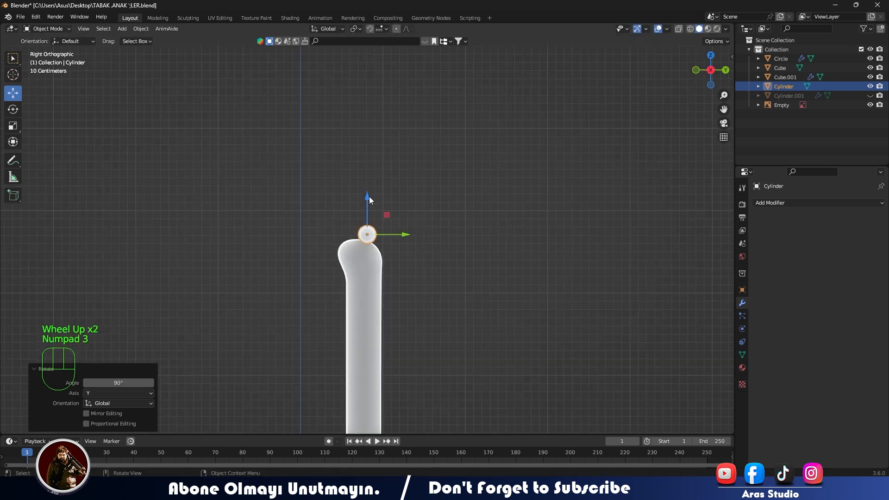
left_click_drag(368, 196, 369, 228)
left_click_drag(401, 254, 392, 255)
key("s")
left_click(399, 265)
scroll(399, 264, "up", 5)
middle_click_drag(348, 269, 347, 218, "shift")
left_click_drag(351, 215, 351, 221)
left_click_drag(390, 251, 390, 251)
mouse_move(391, 251)
middle_mouse_down()
mouse_move(398, 273)
mouse_move(352, 239)
mouse_move(370, 231)
mouse_move(381, 199)
mouse_move(379, 253)
middle_mouse_up()
- Check the rod's fit inside the post's head and lower the rod slightly in side view
key("Tab")
scroll(374, 228, "up", 3)
key("Tab")
left_click(374, 229)
key("Tab")
scroll(375, 228, "up", 3)
scroll(375, 228, "down", 2)
scroll(381, 198, "down", 2)
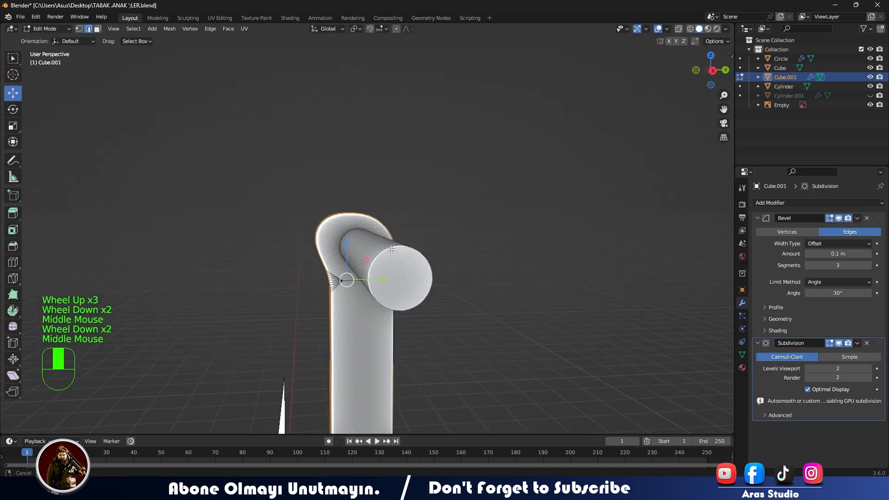
key("Tab")
left_click(381, 251)
key("KP_3")
left_click_drag(390, 244, 390, 248)
- Cut the rod's shape out of the post's head using Bool Tool's Brush Boolean Difference
middle_click_drag(389, 248, 335, 269)
left_click(366, 232, "shift")
left_click(366, 232, "shift")
key("n")
left_click(728, 117)
left_click(649, 55)
left_click(664, 124)
key("ctrl+z")
left_click(359, 222, "shift")
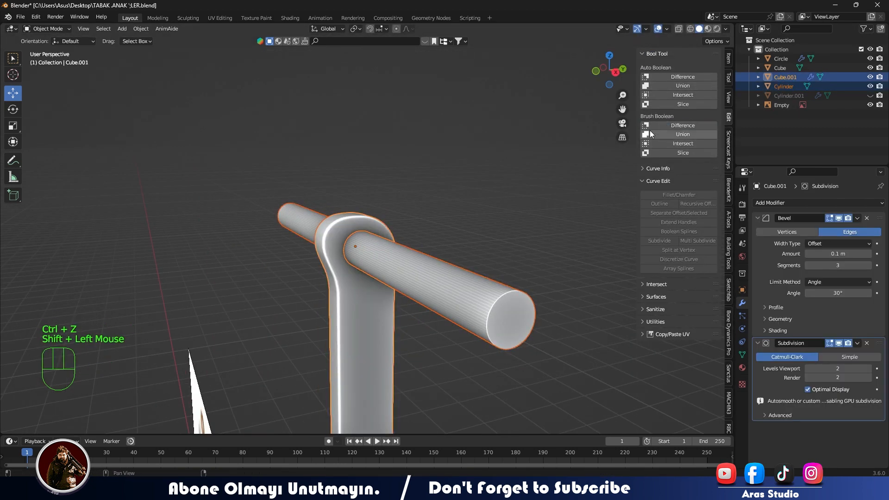
left_click(664, 125)
- Hide the Boolean cutter rod so only the post with its cut hole is displayed
left_click(327, 208)
middle_click_drag(327, 208, 339, 236)
scroll(339, 236, "down", 2)
mouse_move(339, 236)
middle_mouse_down()
mouse_move(351, 266)
mouse_move(333, 271)
middle_mouse_up()
left_click(661, 193)
- Examine the hole through the post's head and the rest of the stand from several angles
middle_click_drag(426, 292, 463, 127)
scroll(357, 299, "up", 2)
scroll(398, 146, "down", 1)
middle_click_drag(384, 220, 414, 182, "shift")
scroll(415, 178, "down", 3)
scroll(417, 181, "up", 3)
middle_click_drag(468, 202, 406, 238, "shift")
scroll(406, 238, "down", 2)
middle_click_drag(406, 238, 389, 257)
scroll(387, 256, "up", 3)
middle_click_drag(385, 217, 366, 250, "shift")
scroll(366, 251, "up", 2)
middle_click_drag(365, 250, 288, 159)
scroll(301, 252, "up", 3)
key("Tab")
key("Tab")
left_click(290, 209)
scroll(291, 209, "down", 2)
middle_click_drag(290, 210, 309, 210, "shift")
scroll(308, 209, "up", 2)
scroll(301, 279, "down", 1)
- Add a cylinder mesh, scale it down, and stretch it along Z into a thin peg
key("shift+a")
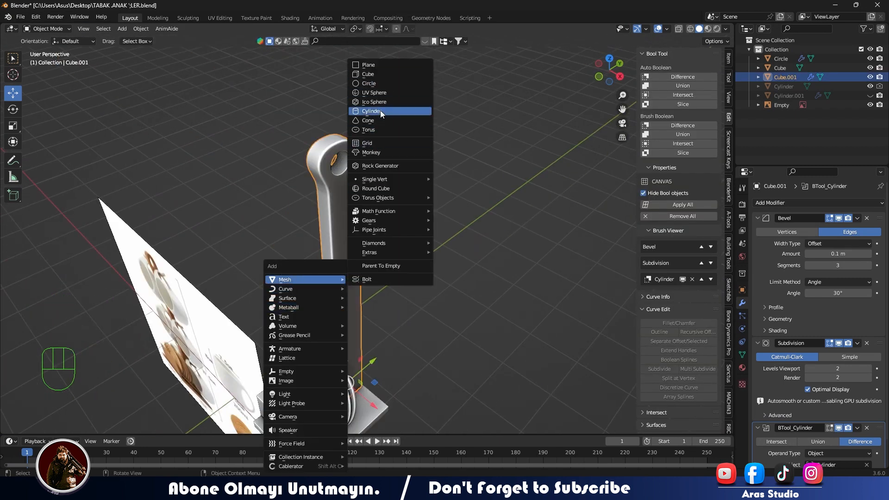
left_click(379, 111)
key("s")
key("Return")
key("s")
key("z")
left_click(399, 393)
key("s")
key("z")
left_click(383, 386)
- Raise the peg beside the post, shorten it to 0.410 along Z, and resize it in front view
left_click_drag(333, 369, 332, 218)
key("s")
key("z")
left_click(365, 271)
key("KP_3")
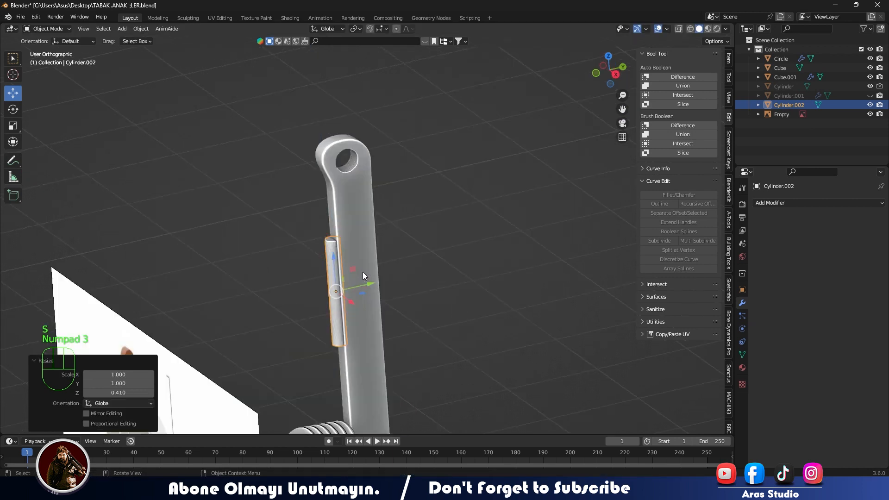
key("KP_1")
key("s")
left_click(338, 276)
- Move the peg up about 0.84 m and tilt it diagonally about the view's Y axis
left_click_drag(324, 268, 382, 229)
key("r")
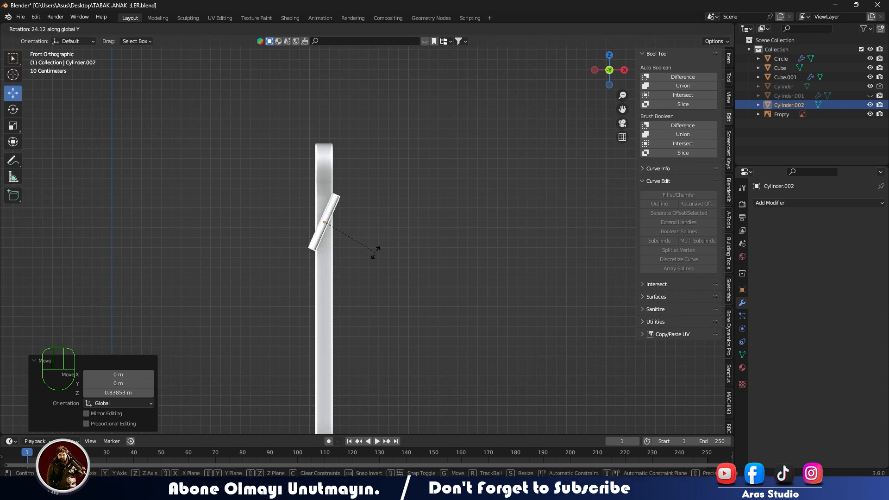
left_click(376, 253)
- Place the tilted peg against the post, centred across its width just below the head's hole
left_click_drag(355, 223, 351, 152)
scroll(327, 222, "up", 1)
scroll(327, 222, "up", 2)
middle_click_drag(327, 222, 403, 137, "shift")
left_click_drag(404, 137, 401, 138)
middle_click_drag(401, 138, 311, 129)
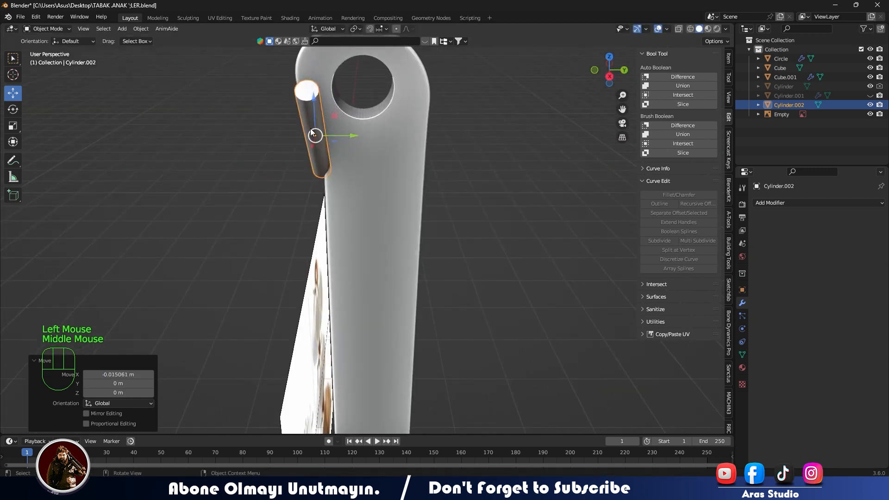
key("KP_3")
left_click_drag(319, 138, 365, 137)
left_click_drag(370, 105, 370, 145)
- Try an Array modifier with a changed relative Y offset on the peg, and remove it
middle_click_drag(370, 146, 368, 212)
scroll(438, 196, "down", 1)
scroll(366, 212, "up", 2)
key("KP_1")
scroll(381, 260, "down", 4)
middle_click_drag(381, 261, 338, 257, "shift")
scroll(338, 257, "down", 1)
middle_click_drag(338, 257, 364, 210, "shift")
scroll(321, 85, "up", 2)
left_click(766, 202)
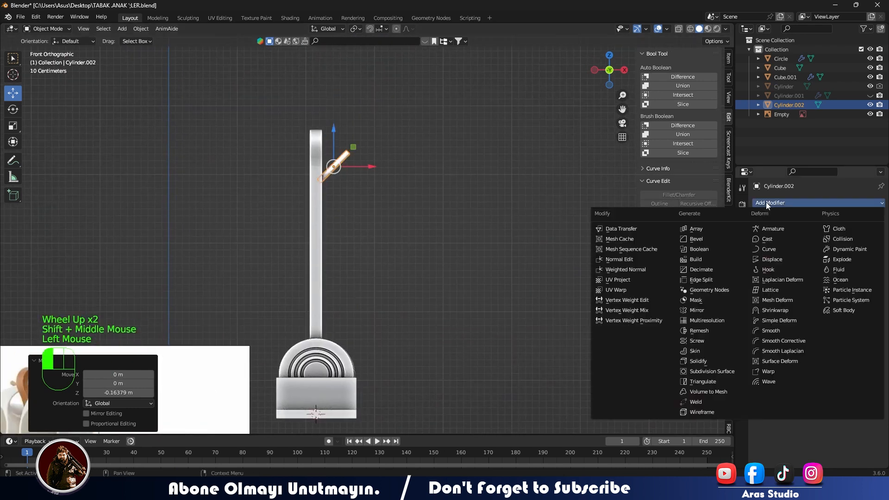
left_click(736, 228)
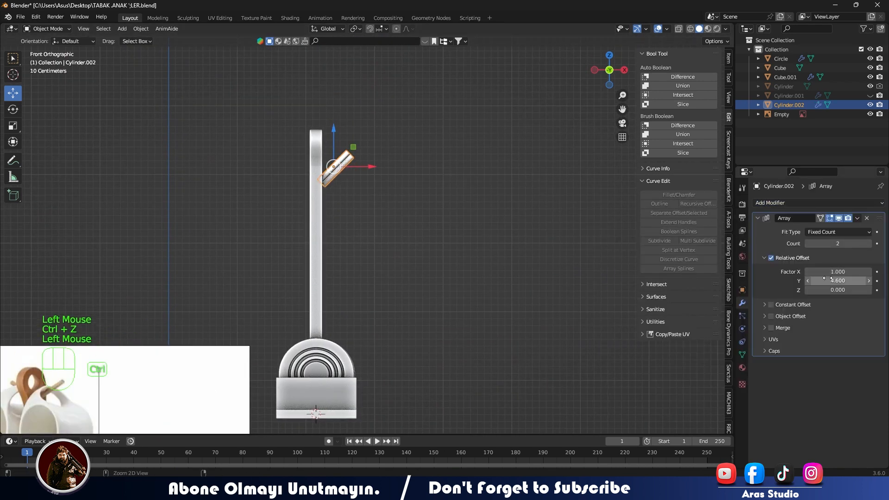
key("ctrl+z")
left_click_drag(829, 281, 856, 281)
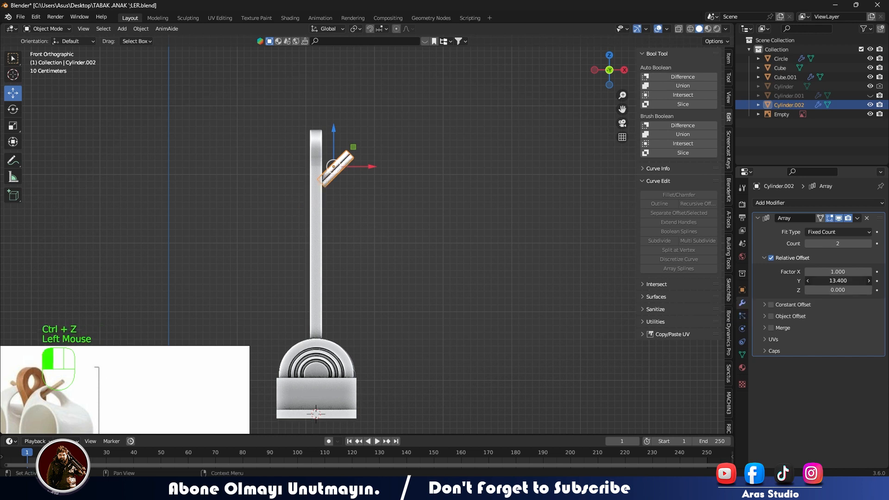
key("ctrl+z")
middle_click_drag(362, 196, 357, 214)
left_click(866, 217)
- Save the file and apply the peg's scale
key("ctrl+s")
key("shift+s")
key("Escape")
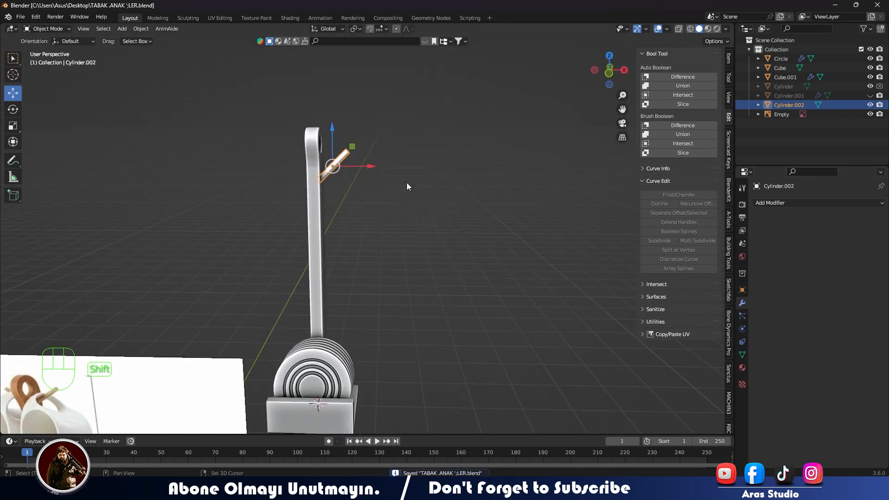
key("ctrl+a")
left_click(407, 182)
- Add an Array modifier to the peg with relative factor X 8.000 and a constant offset of 0.19 m along X
left_click(762, 200)
left_click(789, 248)
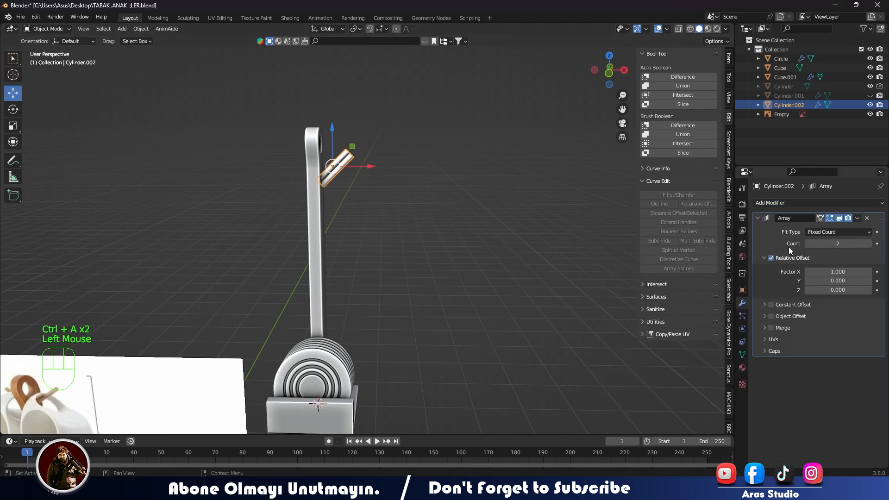
left_click(764, 304)
left_click_drag(838, 318, 829, 319)
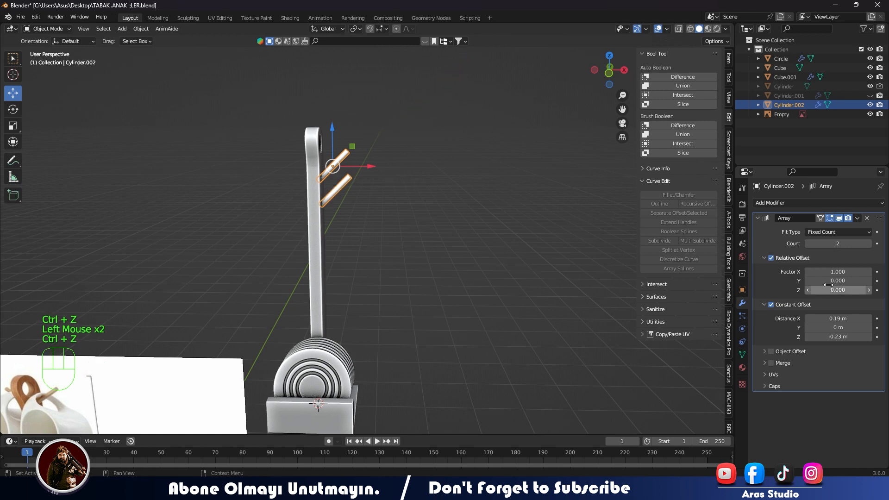
key("ctrl+z")
left_click_drag(837, 337, 848, 337)
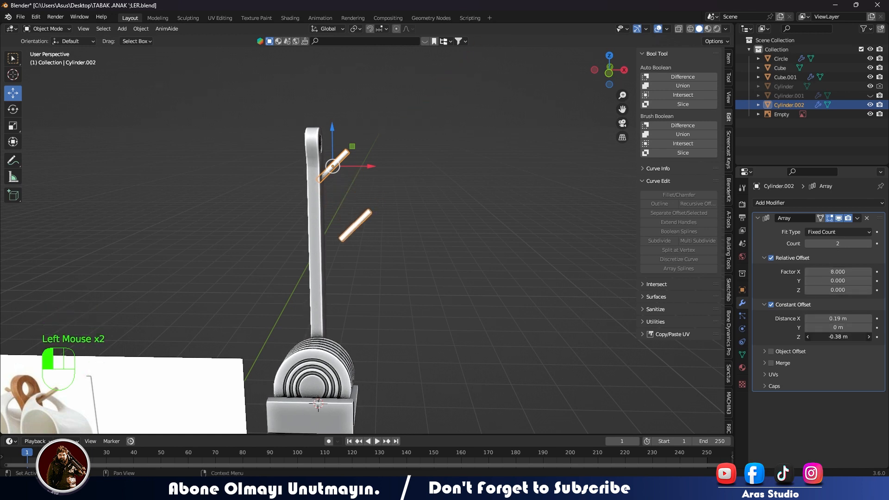
- Set the array count to 3 and its constant Z offset to -0.81 m, spacing the pegs down the post
middle_click_drag(566, 271, 483, 157)
key("KP_1")
scroll(419, 226, "up", 2)
scroll(426, 221, "up", 1, "shift")
left_click(837, 337)
left_click(481, 250)
- Nudge the arrayed pegs slightly upward along the post
middle_click_drag(472, 245, 417, 246)
scroll(391, 254, "down", 2)
left_click(376, 141)
left_click_drag(378, 98, 377, 96)
scroll(407, 194, "up", 2)
middle_click_drag(412, 216, 429, 209)
scroll(433, 190, "down", 2)
left_click(438, 173)
- Set the peg's Y rotation to 66° and shift it slightly along X and Z to meet the post
key("KP_1")
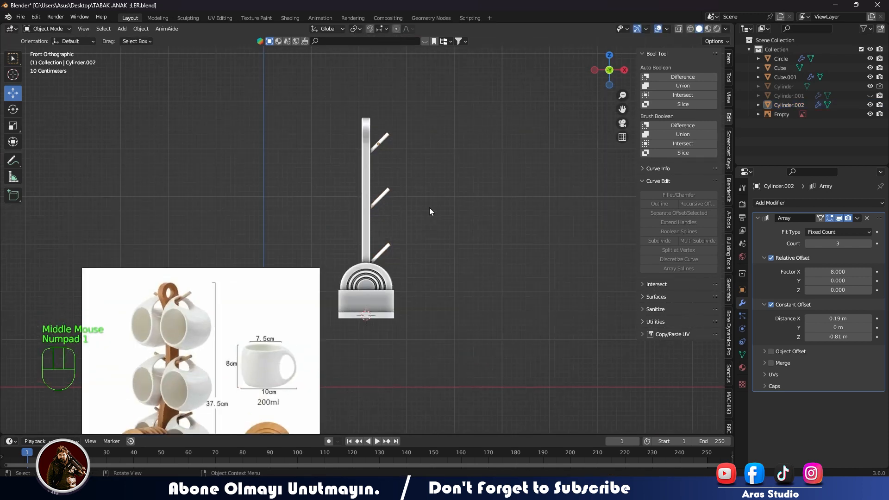
scroll(430, 208, "up", 2)
scroll(417, 176, "down", 2)
scroll(389, 123, "up", 2)
middle_click_drag(389, 123, 412, 190, "shift")
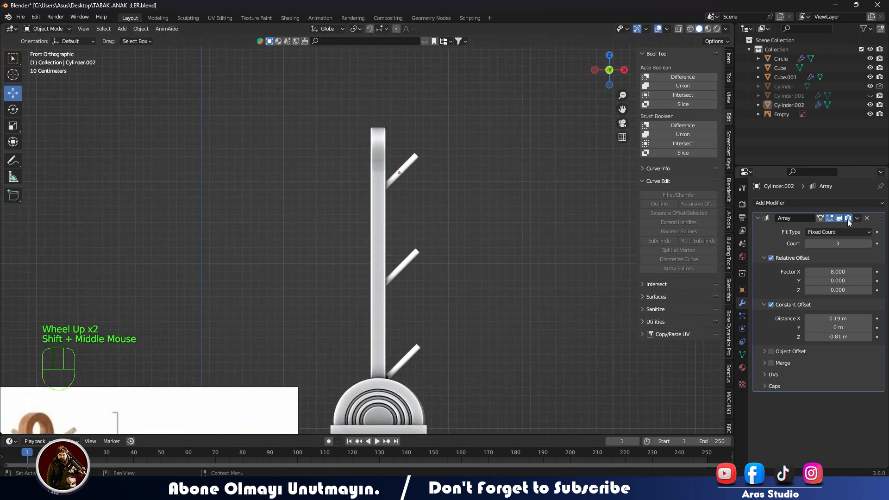
left_click(742, 289)
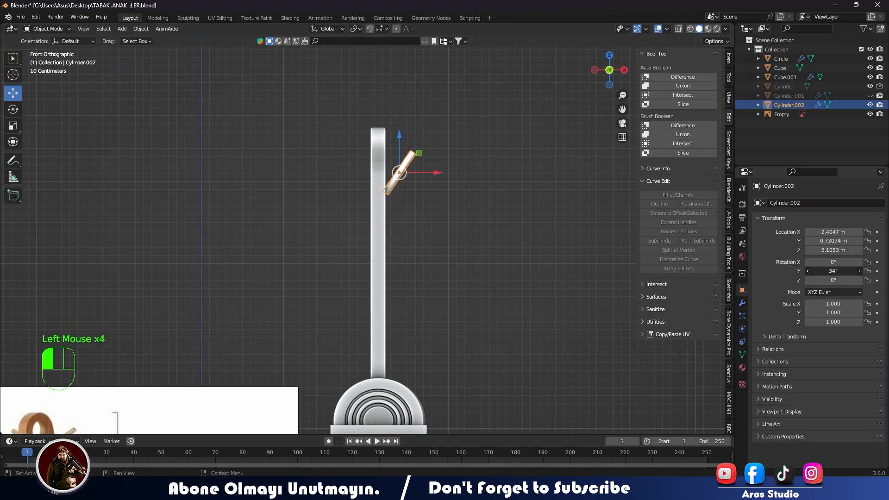
middle_click_drag(424, 270, 506, 211, "shift")
left_click_drag(521, 113, 526, 112)
left_click_drag(486, 79, 487, 76)
left_click(510, 159)
left_click(497, 107)
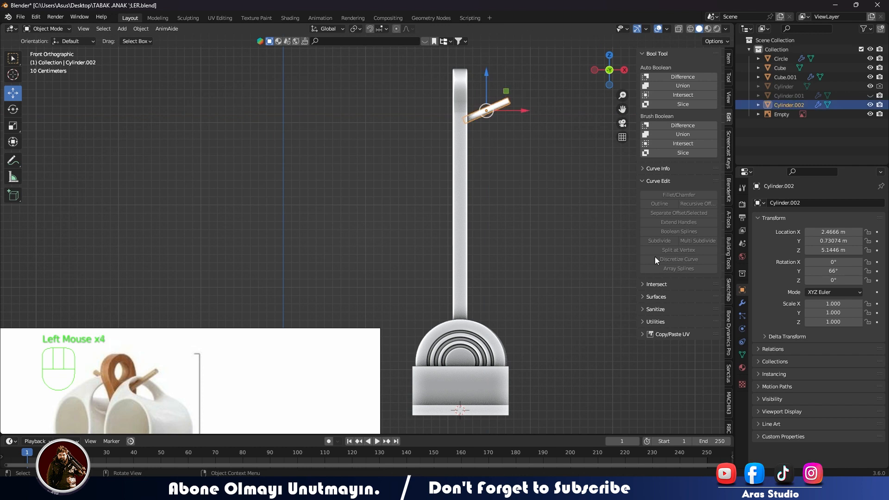
- Set the array's relative X factor to 9.400 and constant Z offset to -0.43 m, and lower the pegs slightly
left_click(742, 302)
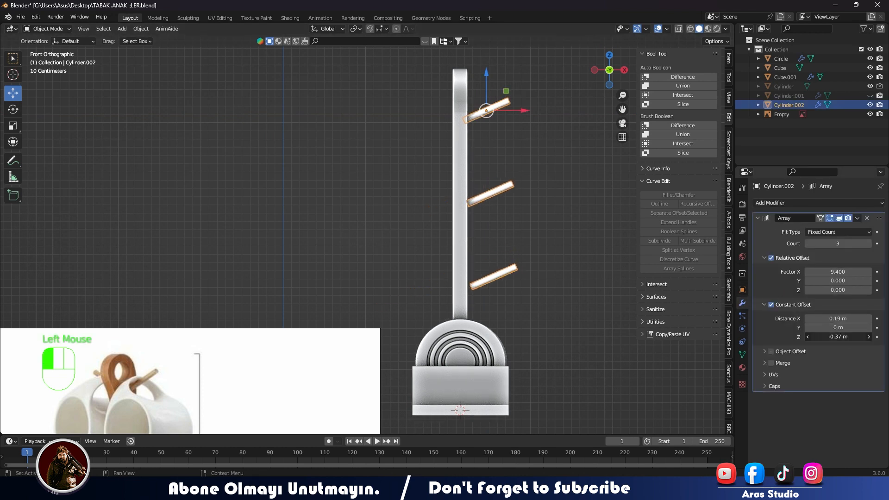
scroll(480, 204, "down", 1)
middle_click_drag(480, 204, 532, 213)
left_click(456, 153)
left_click_drag(452, 121, 452, 131)
left_click(514, 231)
mouse_move(514, 240)
middle_mouse_down()
mouse_move(540, 249)
mouse_move(523, 243)
middle_mouse_up()
- Duplicate the arrayed pegs in place and mirror the copy along X
left_click(463, 153)
key("shift+d")
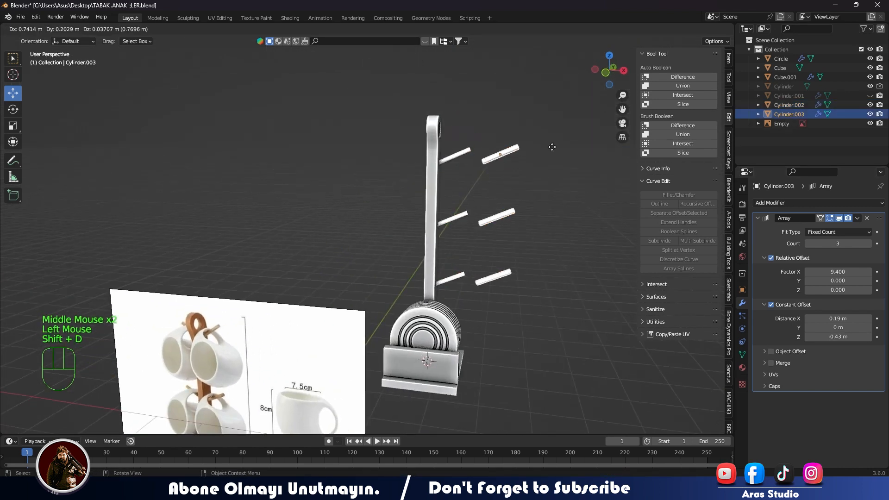
right_click(468, 143)
right_click(469, 144)
mouse_move(444, 255)
left_click(500, 268)
- Move the mirrored pegs along X to the opposite side of the post
left_click_drag(488, 156, 446, 157)
left_click(510, 207)
mouse_move(482, 214)
middle_mouse_down()
mouse_move(511, 230)
mouse_move(487, 219)
middle_mouse_up()
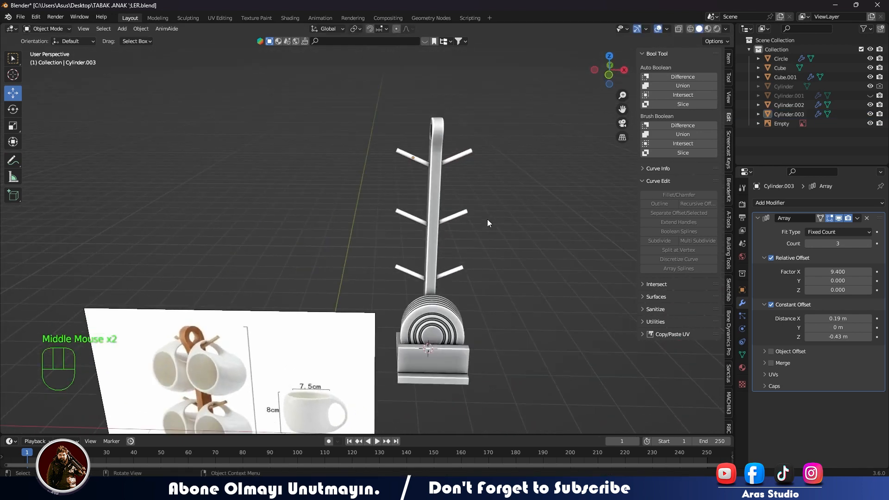
- Shift the mirrored pegs about 0.03 m along X so their inner ends meet the post
key("KP_1")
scroll(487, 219, "up", 4)
key("alt+z")
scroll(487, 219, "down", 2)
left_click(466, 211)
left_click(470, 98)
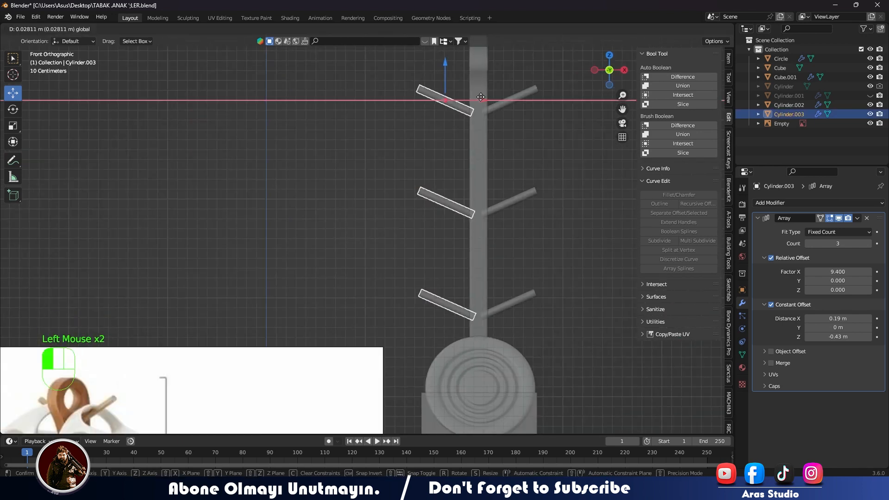
left_click(355, 160)
key("alt+z")
left_click(355, 160)
scroll(418, 226, "down", 2)
- Unhide the mug, object Cylinder.001, in the scene
middle_click_drag(355, 160, 373, 185)
scroll(335, 231, "up", 2)
scroll(373, 185, "up", 3)
middle_click_drag(373, 185, 431, 187)
scroll(402, 187, "down", 5)
left_click(870, 96)
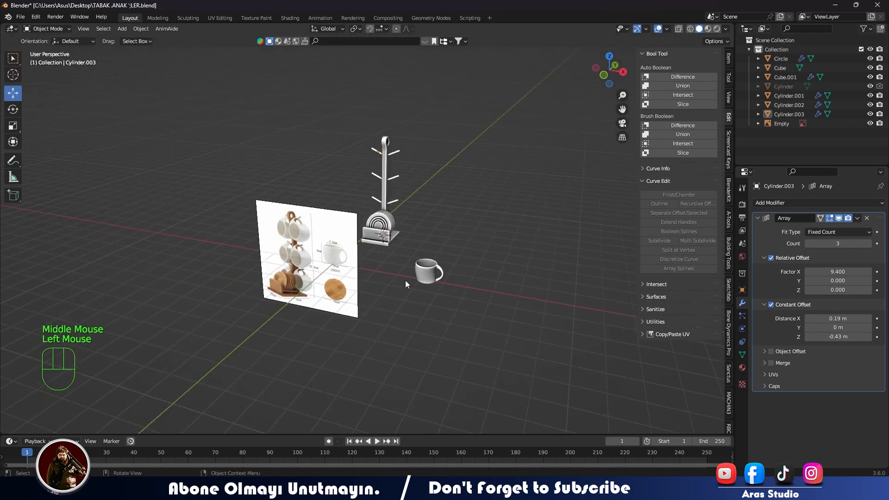
- Select the mug and show it together with the stand and reference image in front view
left_click(431, 274)
scroll(432, 275, "up", 4)
key("KP_Decimal")
key("KP_3")
key("KP_1")
scroll(432, 275, "down", 3)
middle_click_drag(326, 227, 426, 292, "shift")
scroll(346, 248, "down", 2)
scroll(382, 300, "up", 2)
scroll(382, 300, "down", 1)
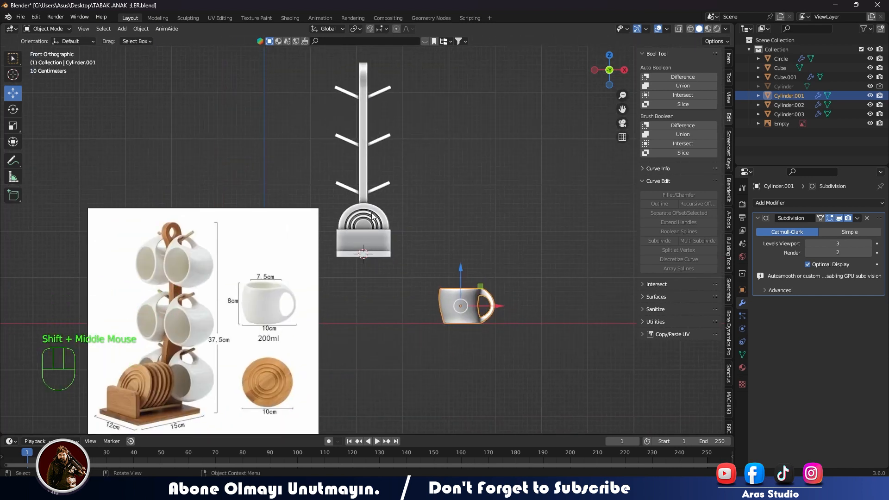